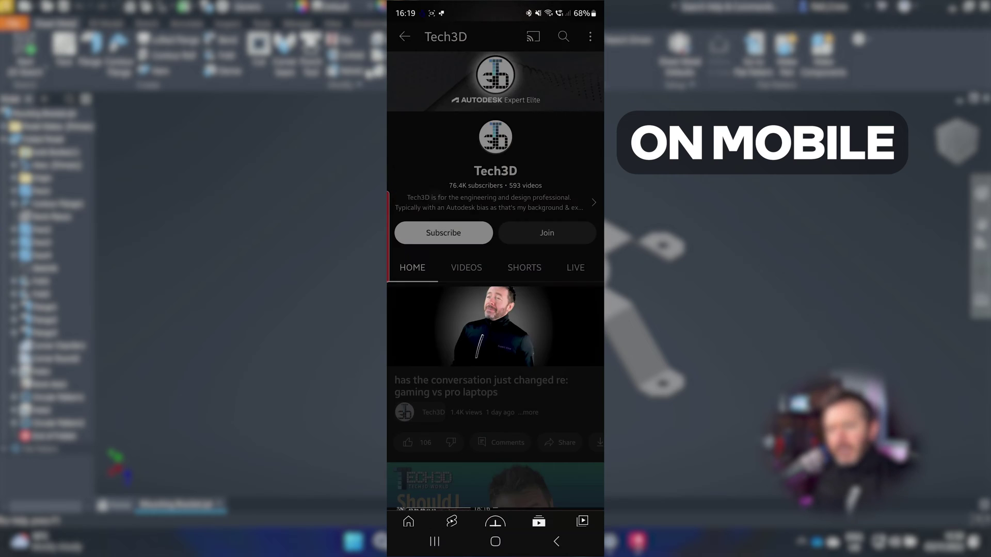
{"action": "left_click", "coordinate": [553, 234]}
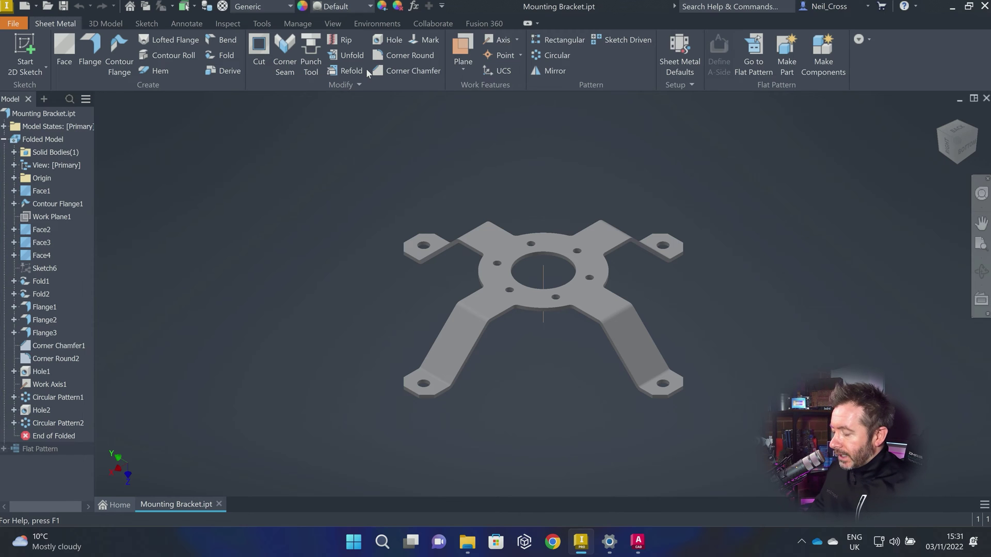
Step: Start a 2D sketch on the flat central face of the mounting bracket
{"action": "middle_click_drag", "start_coordinate": [454, 207], "coordinate": [528, 239], "text": "shift"}
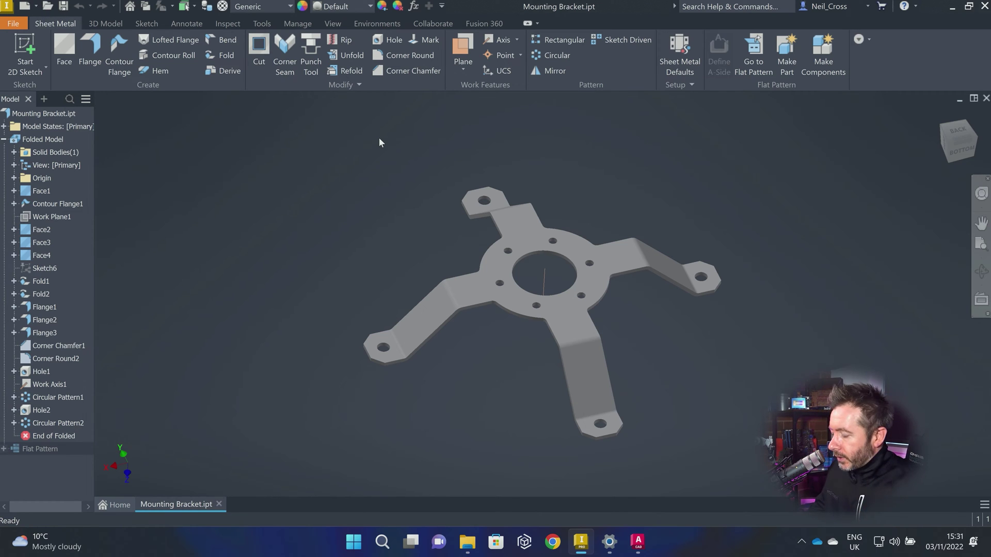
{"action": "mouse_move", "coordinate": [333, 215]}
{"action": "middle_mouse_down", "text": "shift"}
{"action": "mouse_move", "coordinate": [367, 224]}
{"action": "mouse_move", "coordinate": [379, 214]}
{"action": "mouse_move", "coordinate": [352, 231]}
{"action": "mouse_move", "coordinate": [272, 186]}
{"action": "middle_mouse_up", "text": "shift"}
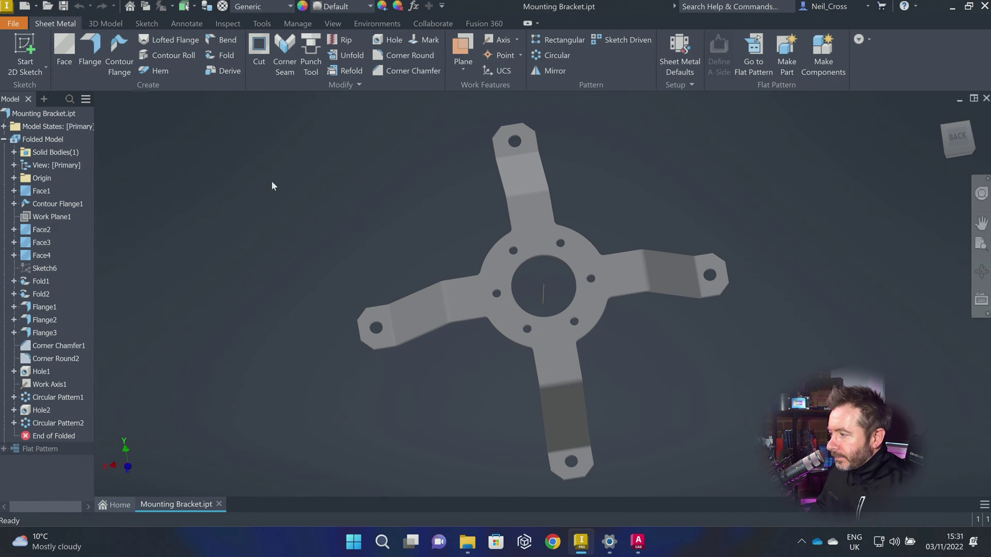
{"action": "middle_click_drag", "start_coordinate": [667, 324], "coordinate": [640, 314], "text": "shift"}
{"action": "left_click", "coordinate": [24, 52]}
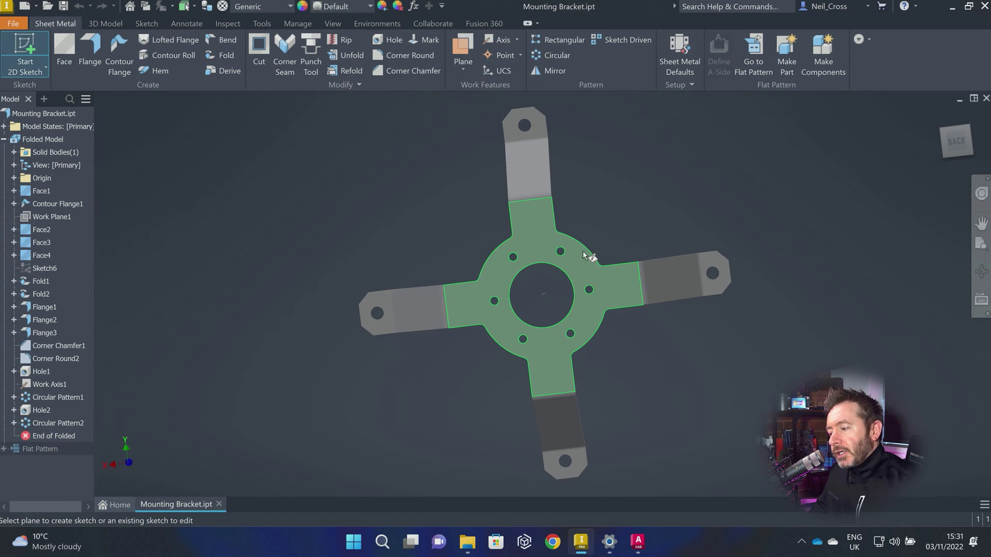
{"action": "left_click", "coordinate": [546, 235]}
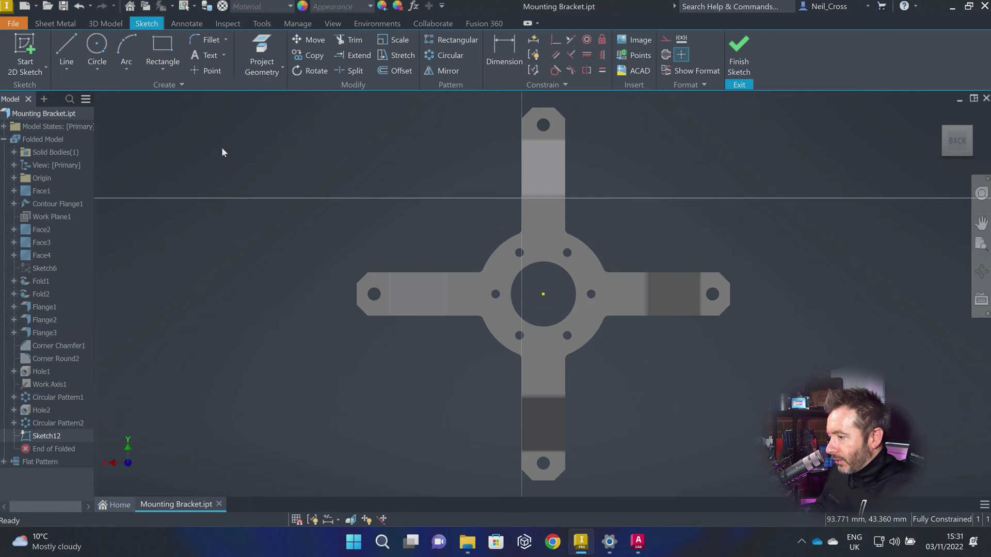
Step: Place a sketch text box across the bracket's upper arm, between the bend and the central ring
{"action": "scroll", "coordinate": [520, 192], "scroll_direction": "up", "scroll_amount": 5}
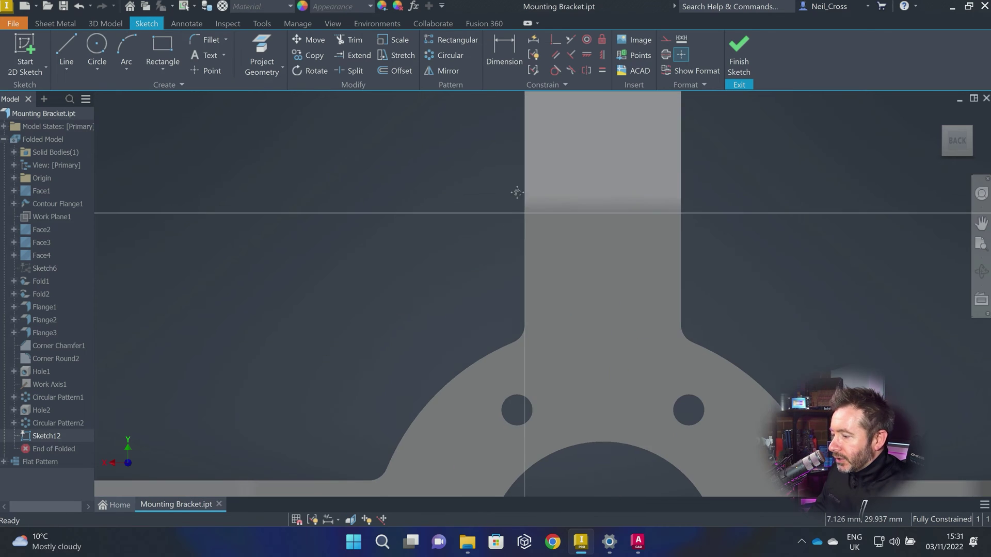
{"action": "left_click", "coordinate": [201, 56]}
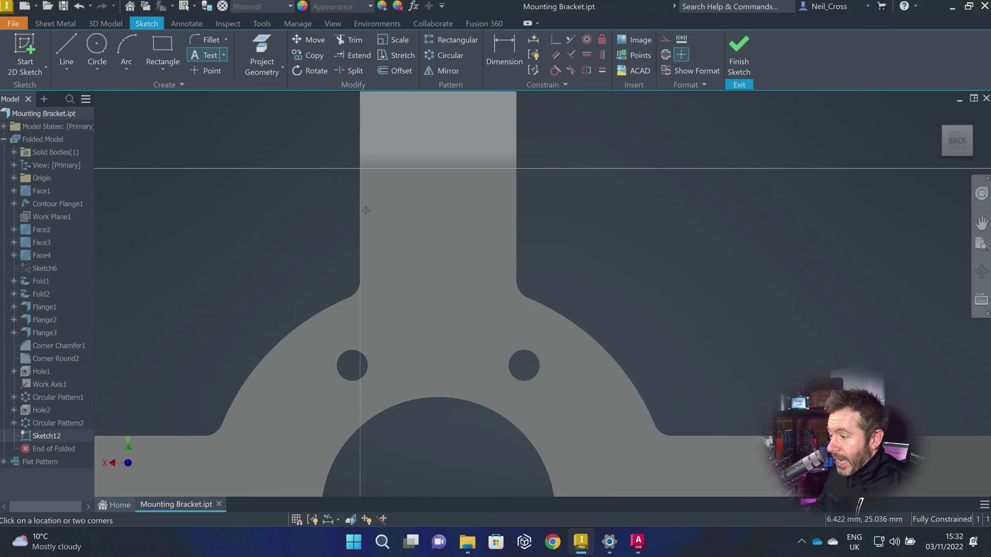
{"action": "left_click_drag", "start_coordinate": [374, 189], "coordinate": [494, 246]}
Step: Choose the Cambria font for the new sketch text
{"action": "left_click", "coordinate": [532, 214]}
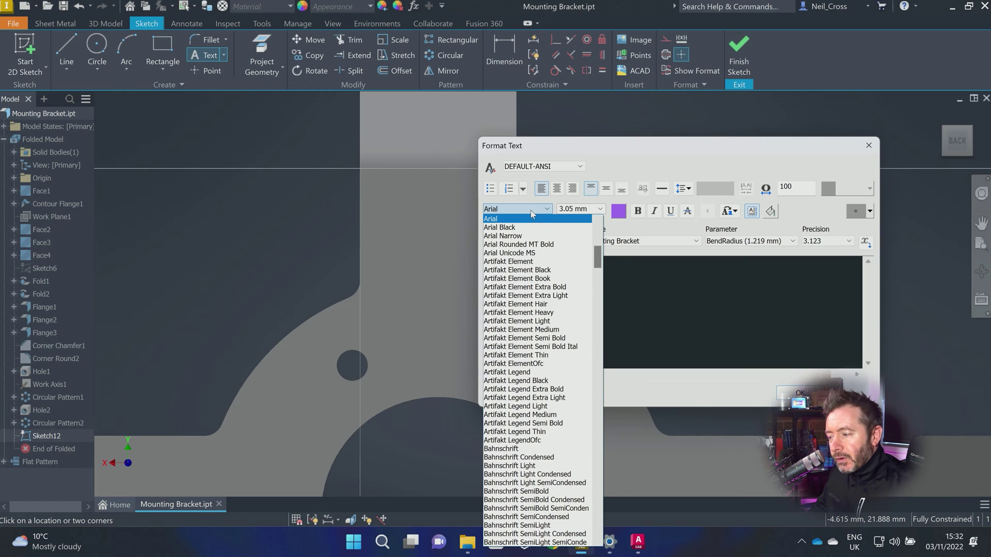
{"action": "scroll", "coordinate": [500, 323], "scroll_direction": "down", "scroll_amount": 9}
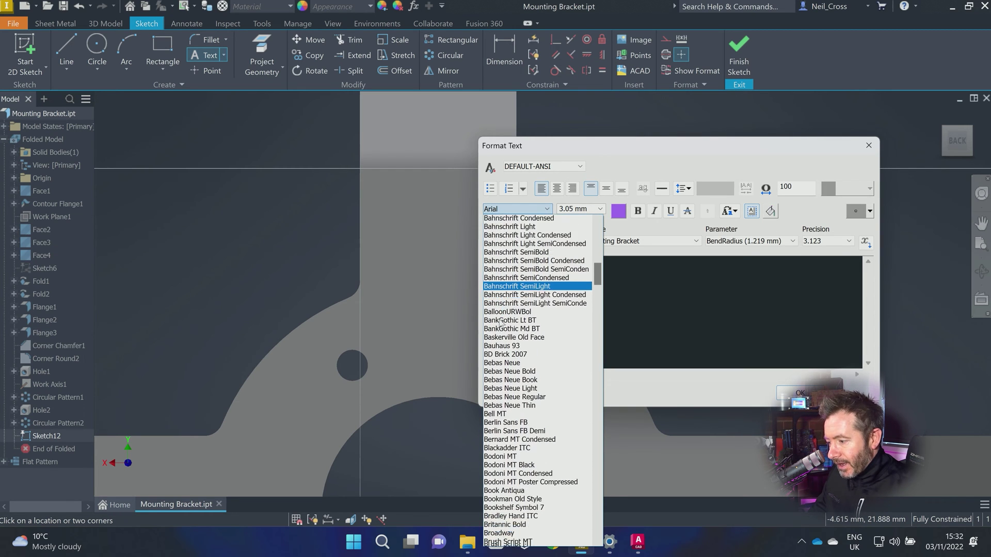
{"action": "scroll", "coordinate": [500, 323], "scroll_direction": "down", "scroll_amount": 8}
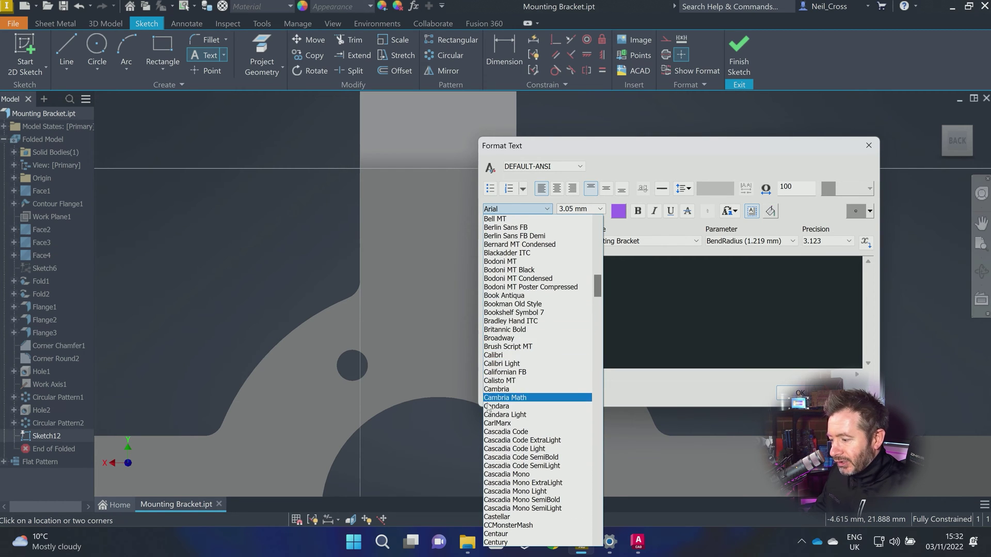
{"action": "left_click", "coordinate": [491, 389]}
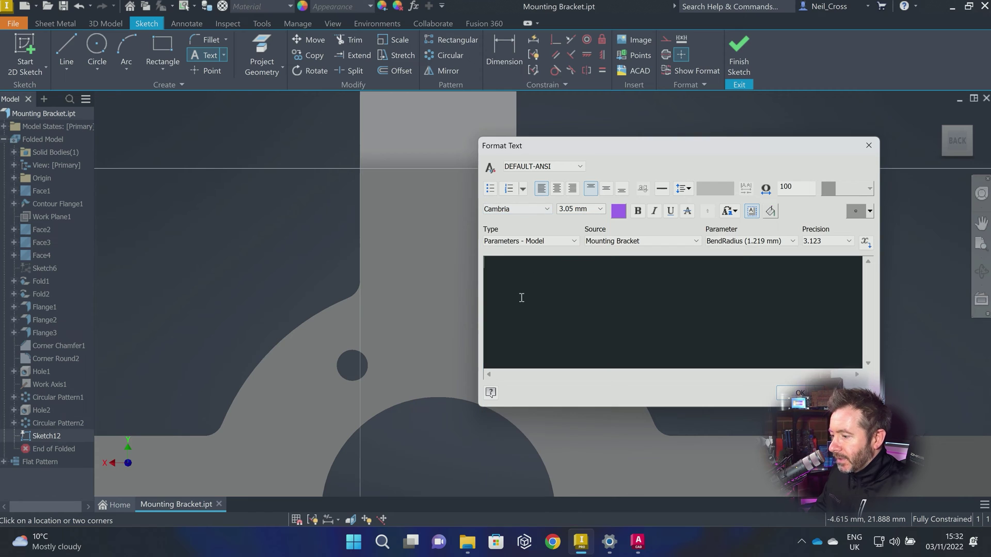
Step: Create the text "T3D" with a height of 5.00 mm and centre justification
{"action": "left_click", "coordinate": [575, 209]}
{"action": "left_click_drag", "start_coordinate": [574, 209], "coordinate": [546, 207]}
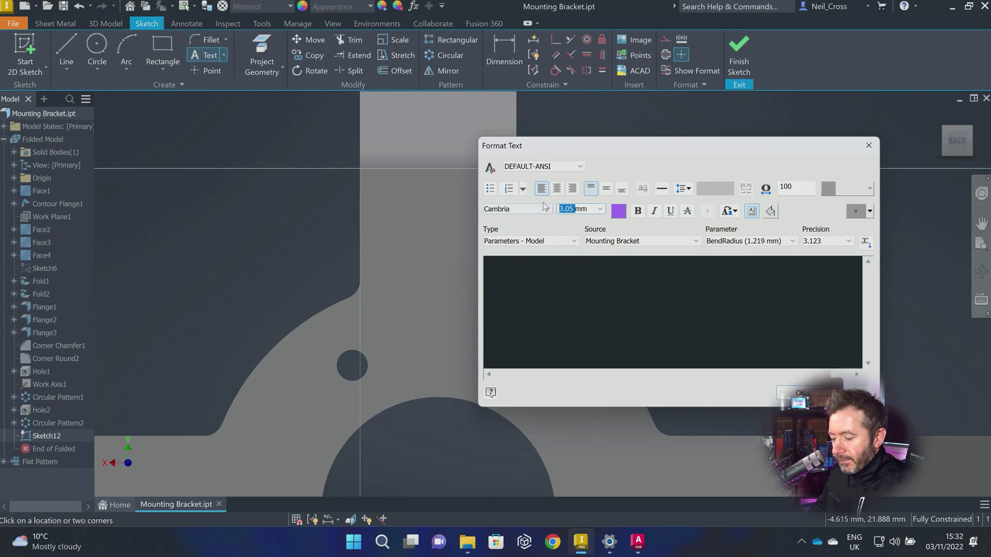
{"action": "left_click", "coordinate": [584, 314]}
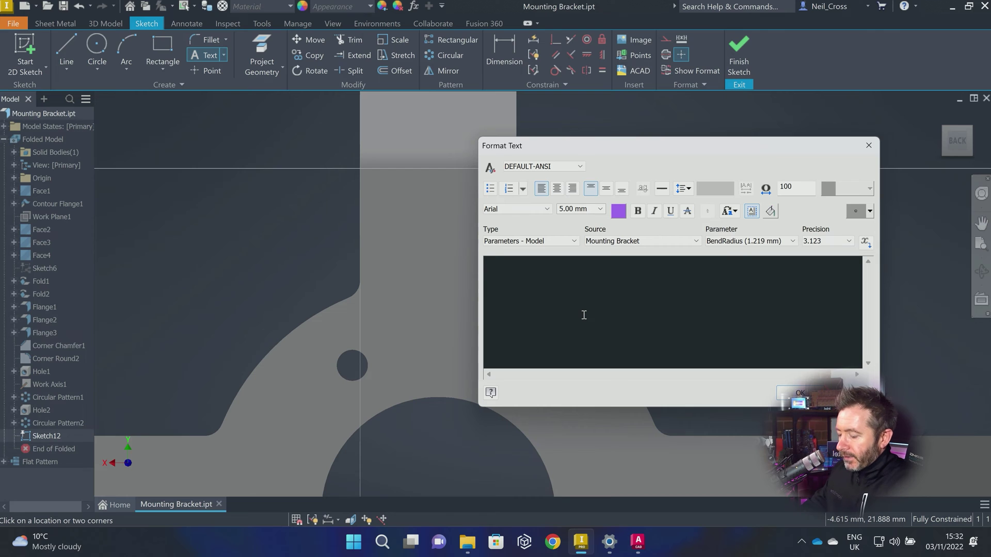
{"action": "type", "text": "T3"}
{"action": "key", "text": "Return"}
{"action": "type", "text": "D"}
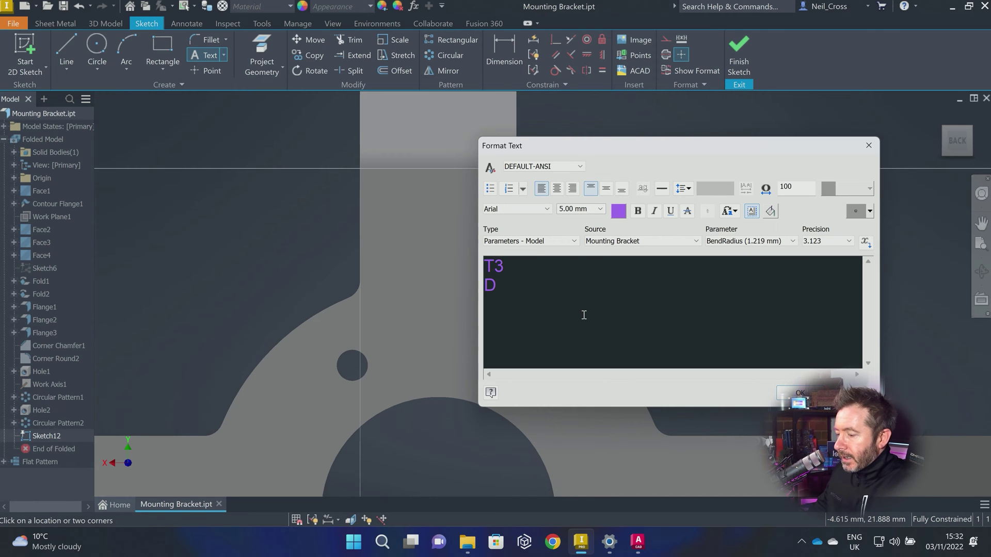
{"action": "left_click", "coordinate": [557, 188]}
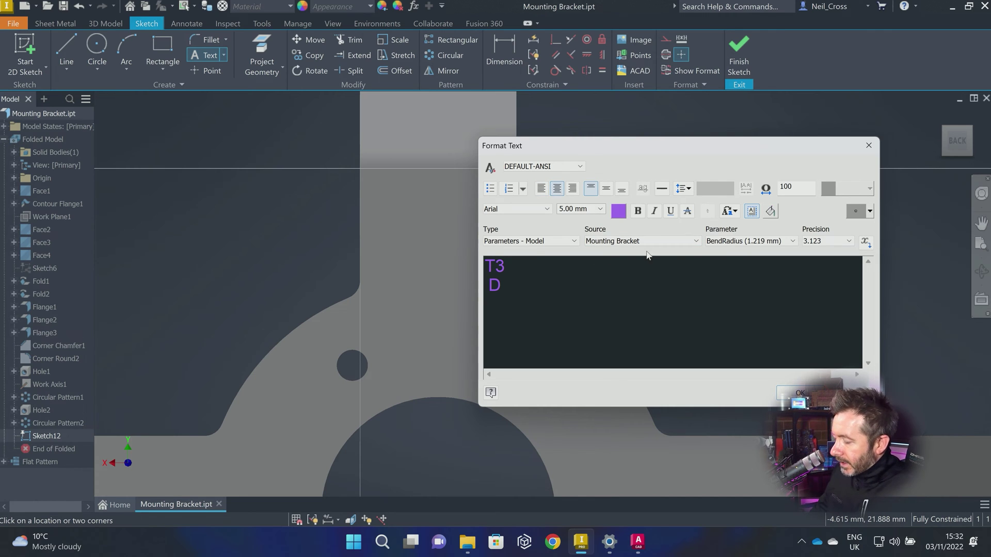
{"action": "left_click", "coordinate": [786, 394]}
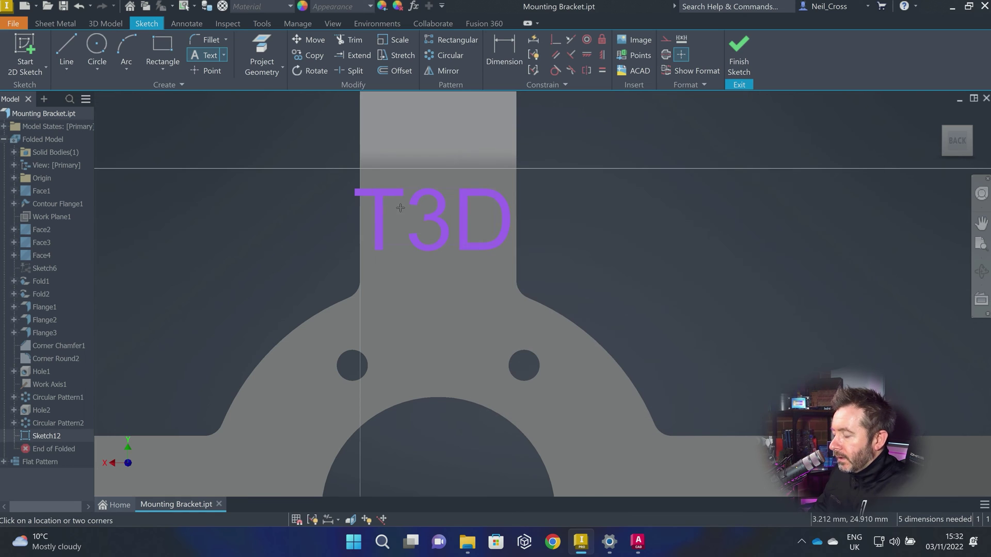
Step: Reduce the height of the whole T3D text so that it fits within the arm's width
{"action": "double_click", "coordinate": [423, 212]}
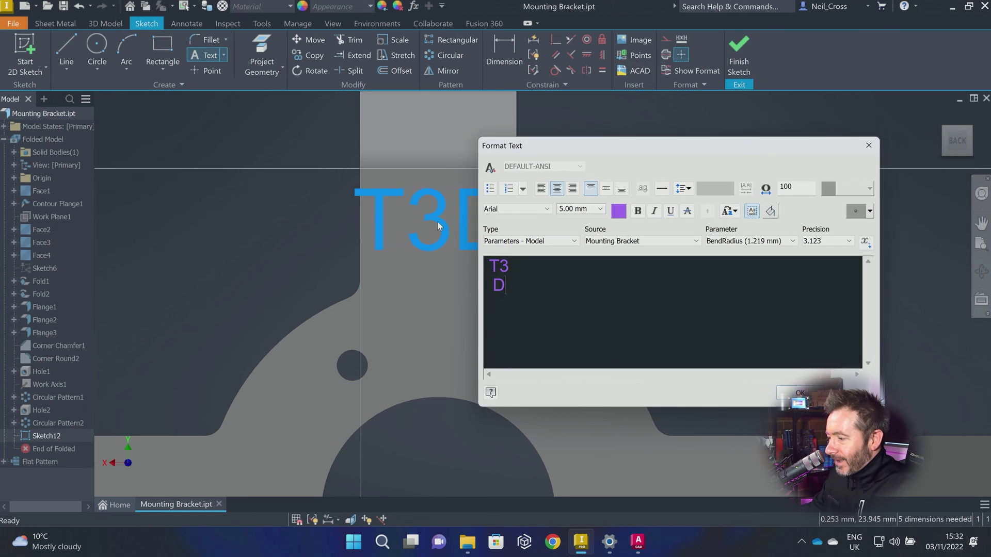
{"action": "key", "text": "ctrl+a"}
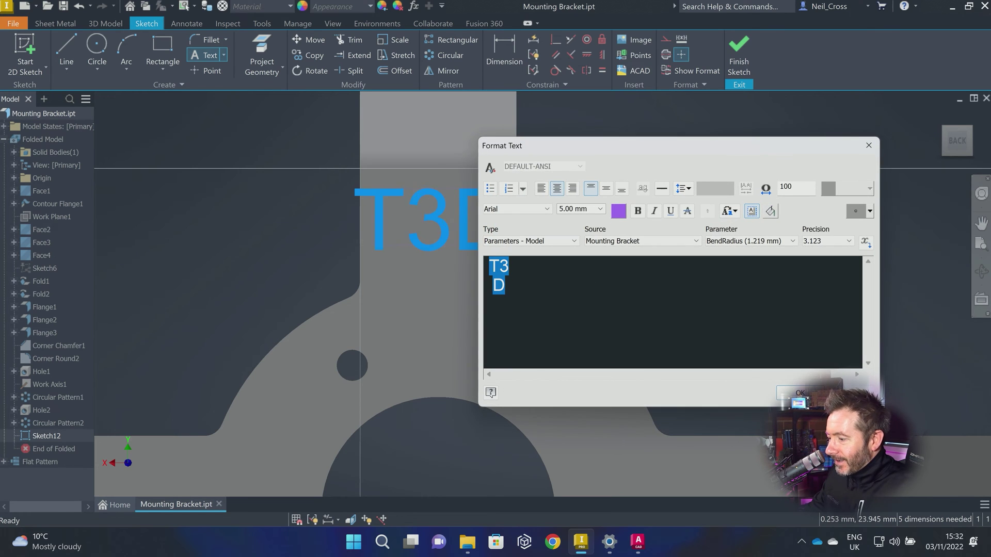
{"action": "double_click", "coordinate": [566, 209]}
{"action": "key", "text": "Return"}
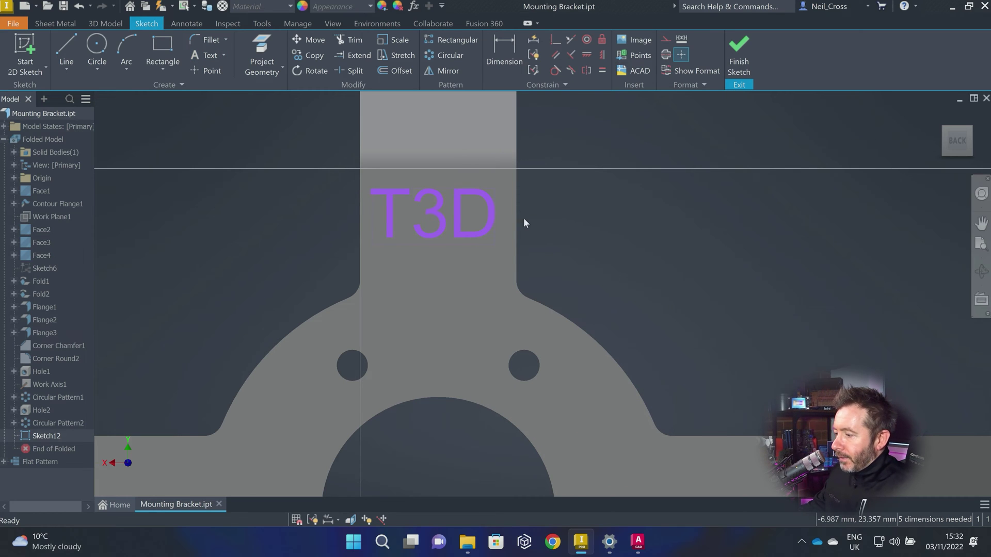
Step: Constrain the bottom midpoint of the T3D text box vertically in line with the bracket's centre point and finish the sketch
{"action": "middle_click_drag", "start_coordinate": [528, 225], "coordinate": [542, 208]}
{"action": "left_click", "coordinate": [600, 58]}
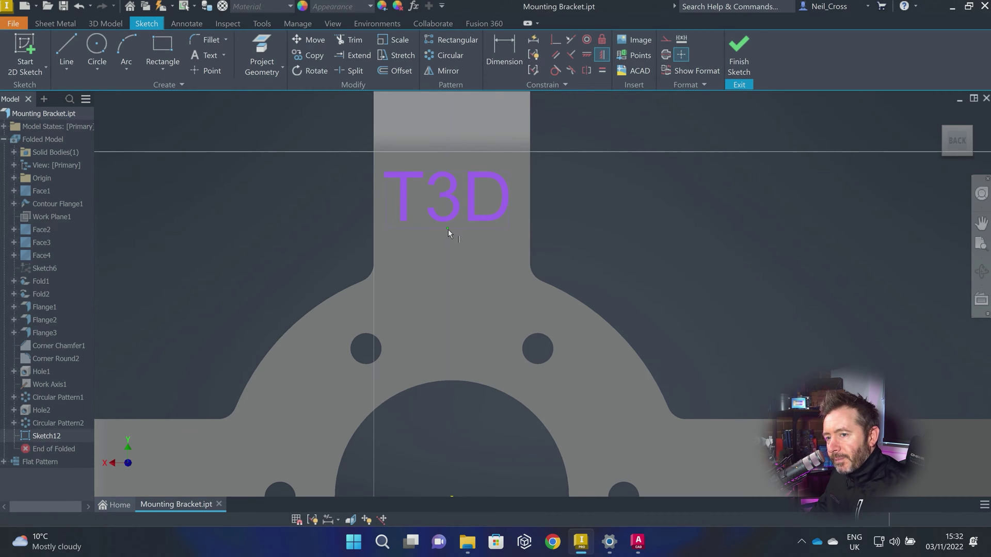
{"action": "left_click", "coordinate": [448, 229]}
{"action": "middle_click_drag", "start_coordinate": [451, 314], "coordinate": [466, 274]}
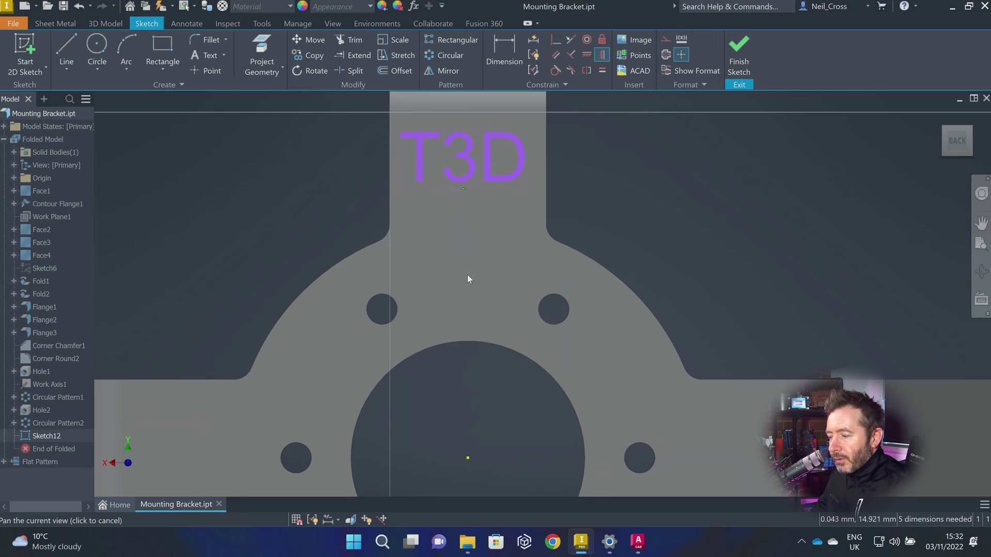
{"action": "left_click", "coordinate": [468, 460]}
{"action": "key", "text": "Escape"}
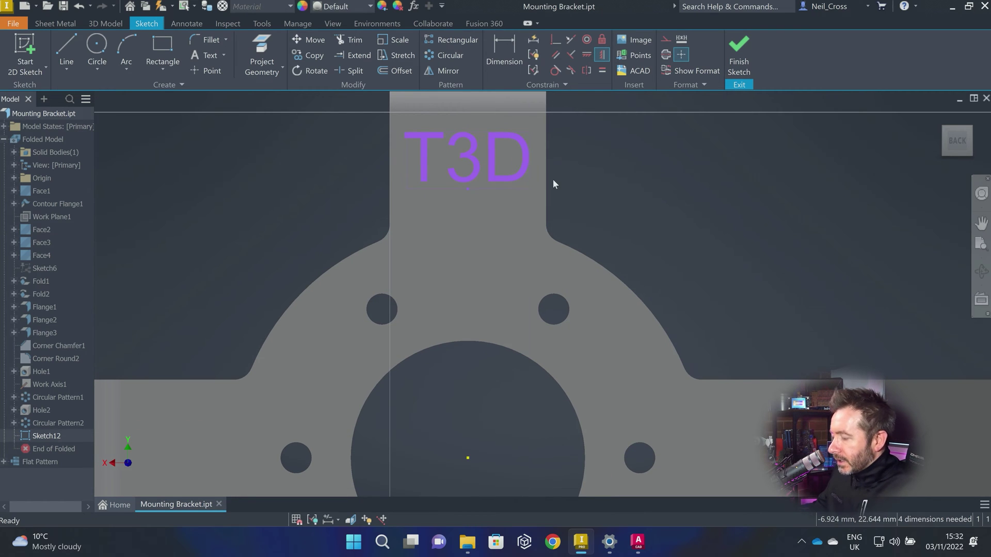
{"action": "middle_click_drag", "start_coordinate": [567, 181], "coordinate": [579, 208]}
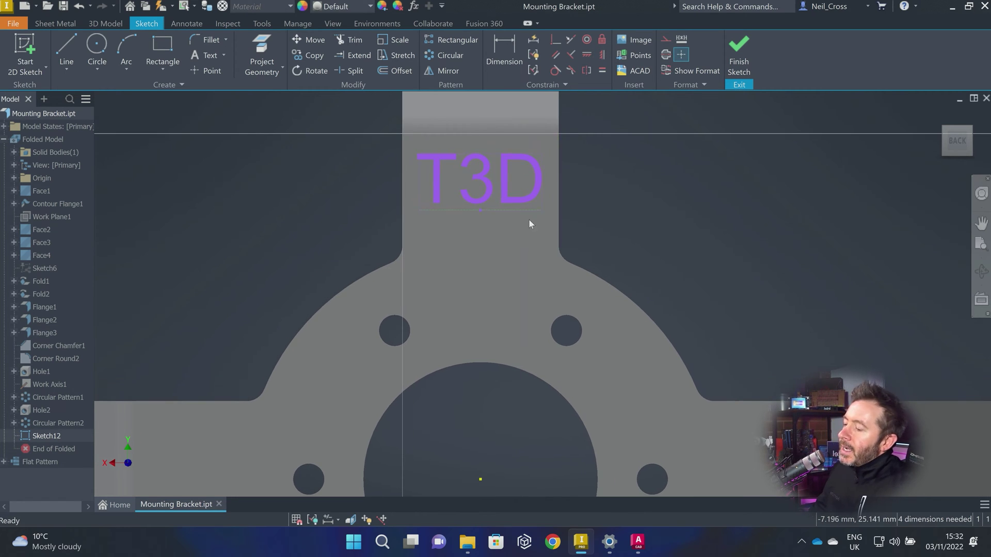
{"action": "left_click", "coordinate": [733, 82]}
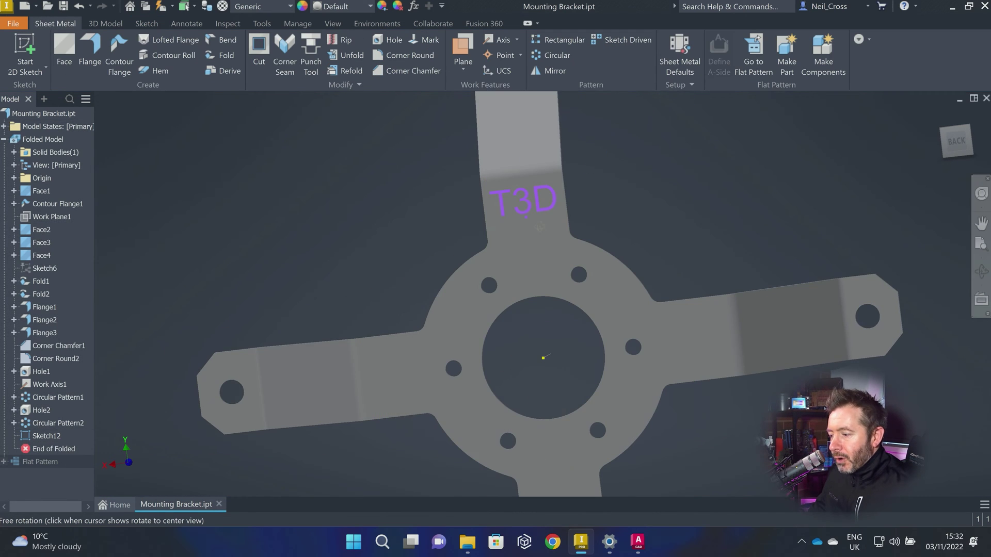
Step: Create a Mark feature from the T3D sketch text on the bracket face using the Mark Surface option
{"action": "middle_click_drag", "start_coordinate": [540, 226], "coordinate": [444, 222], "text": "shift"}
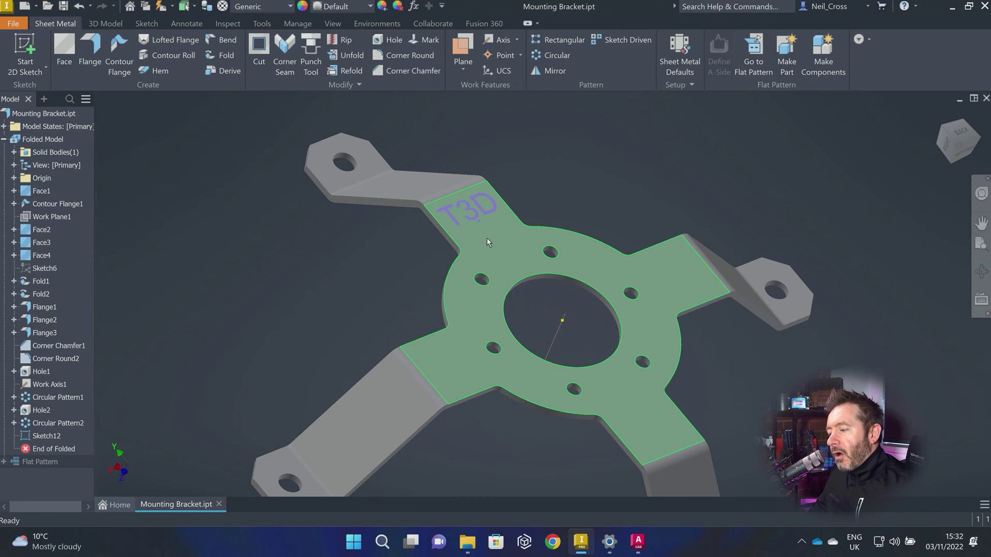
{"action": "scroll", "coordinate": [453, 227], "scroll_direction": "up", "scroll_amount": 5}
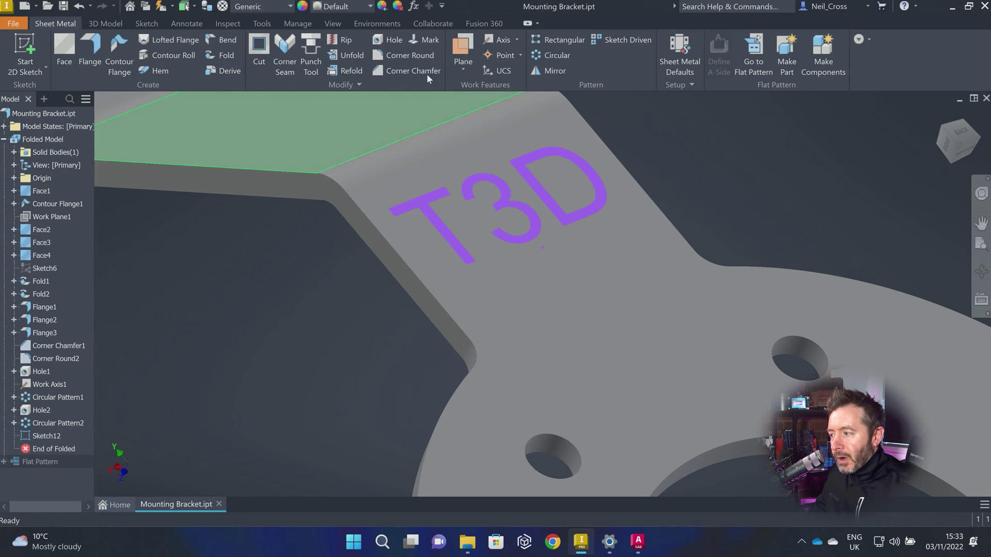
{"action": "left_click", "coordinate": [426, 42]}
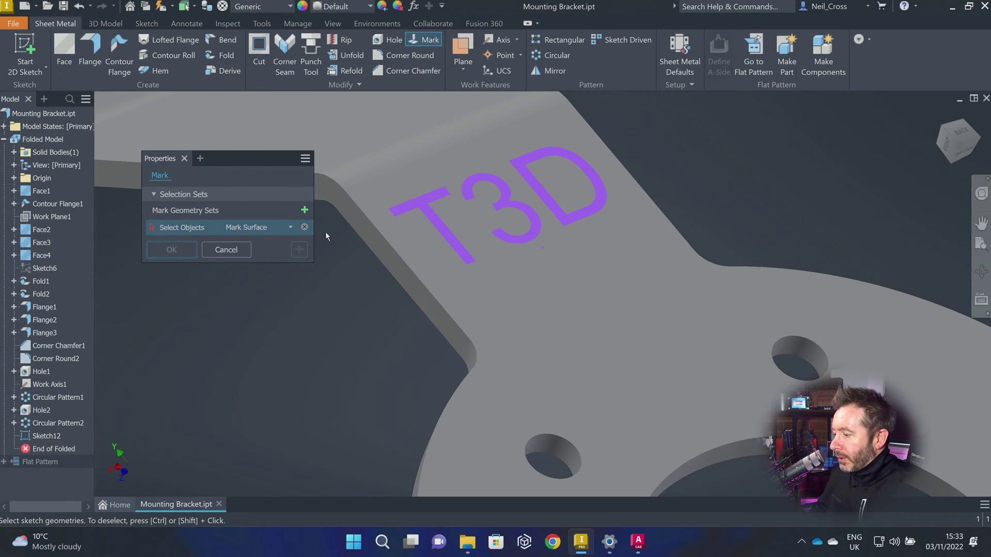
{"action": "left_click", "coordinate": [261, 230]}
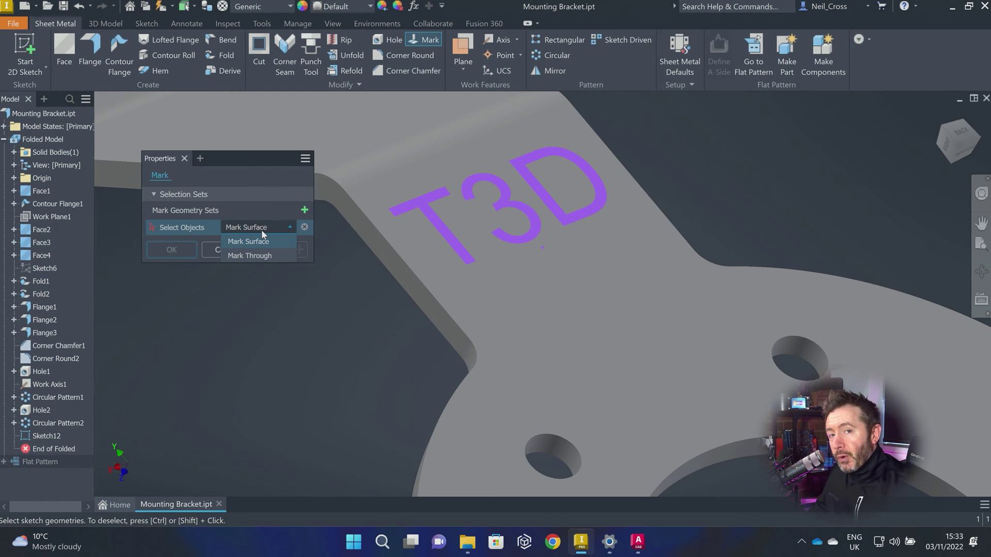
{"action": "left_click", "coordinate": [261, 231]}
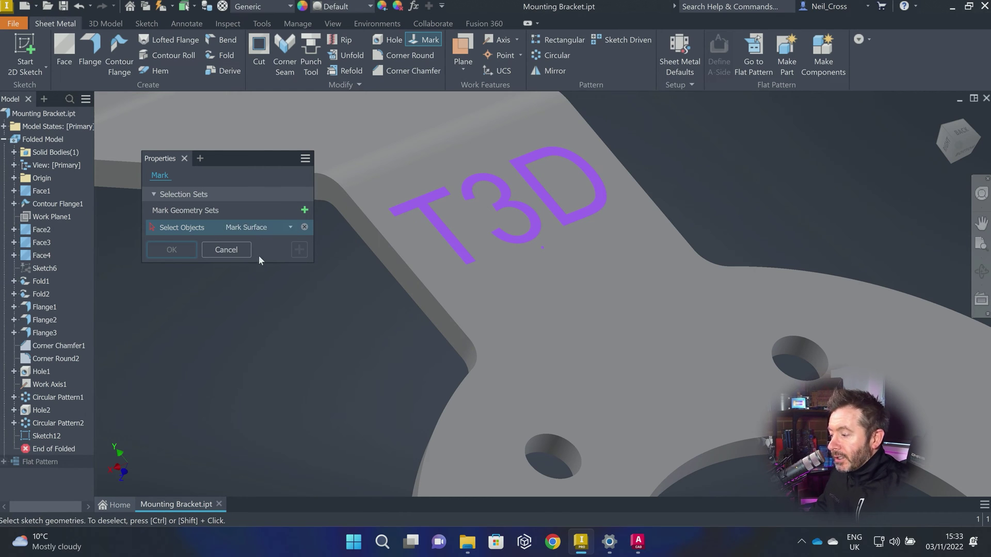
{"action": "left_click", "coordinate": [450, 238]}
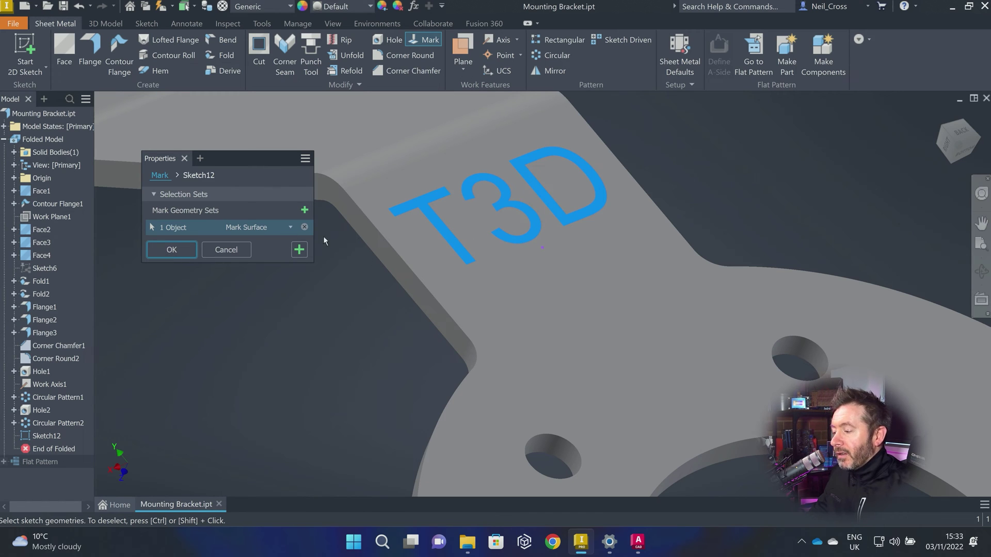
{"action": "left_click", "coordinate": [186, 250]}
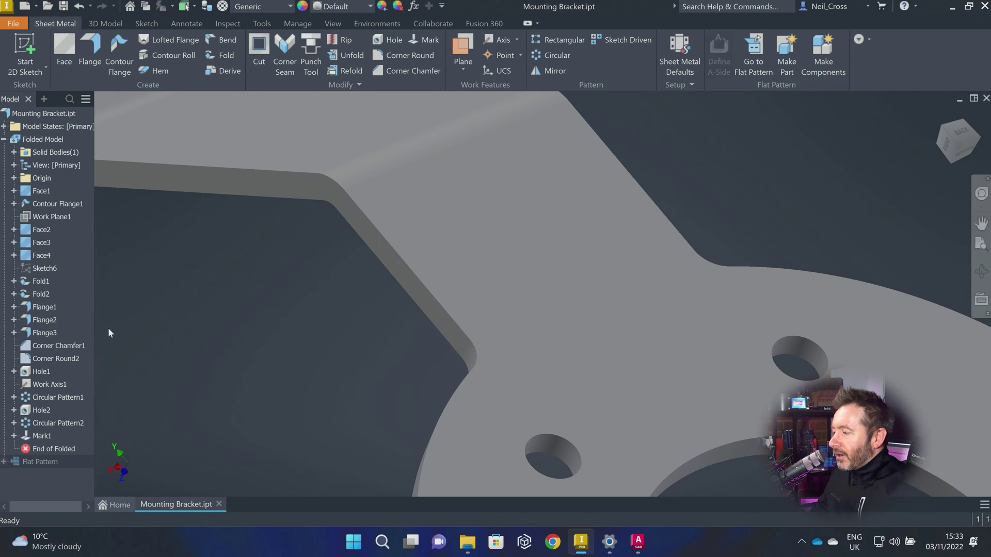
Step: Set the document's initial display appearance to the Shaded with edges visual style and save the document settings
{"action": "left_click", "coordinate": [258, 23]}
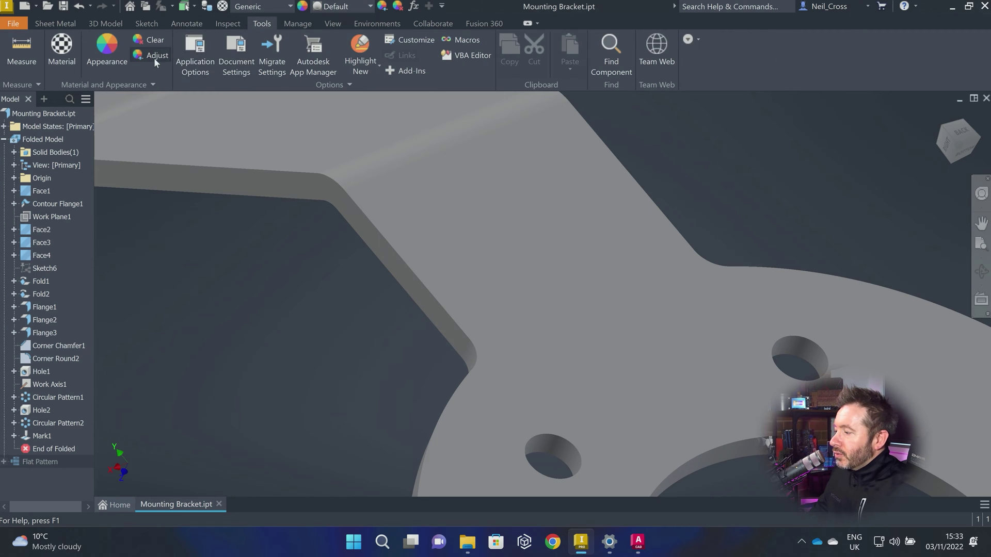
{"action": "left_click", "coordinate": [229, 58]}
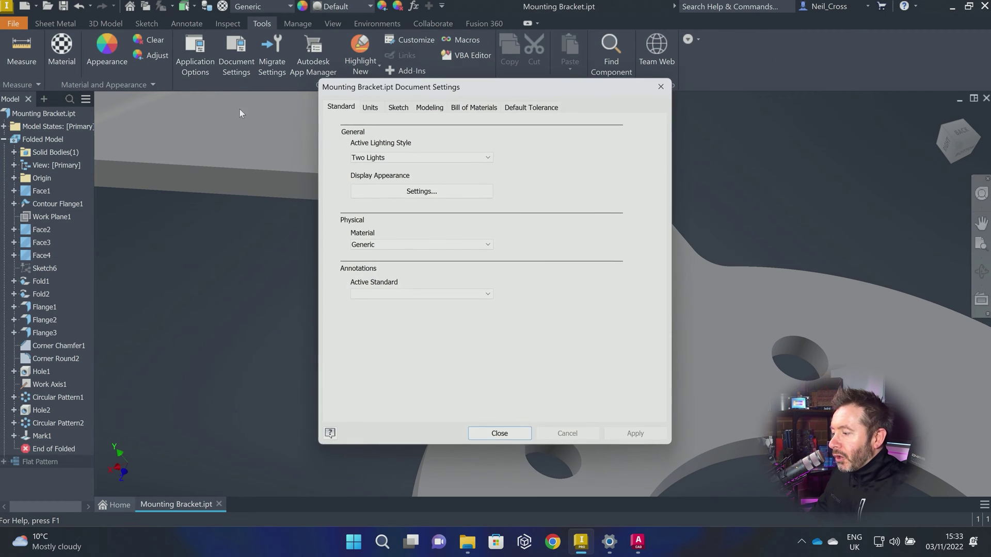
{"action": "left_click", "coordinate": [387, 191]}
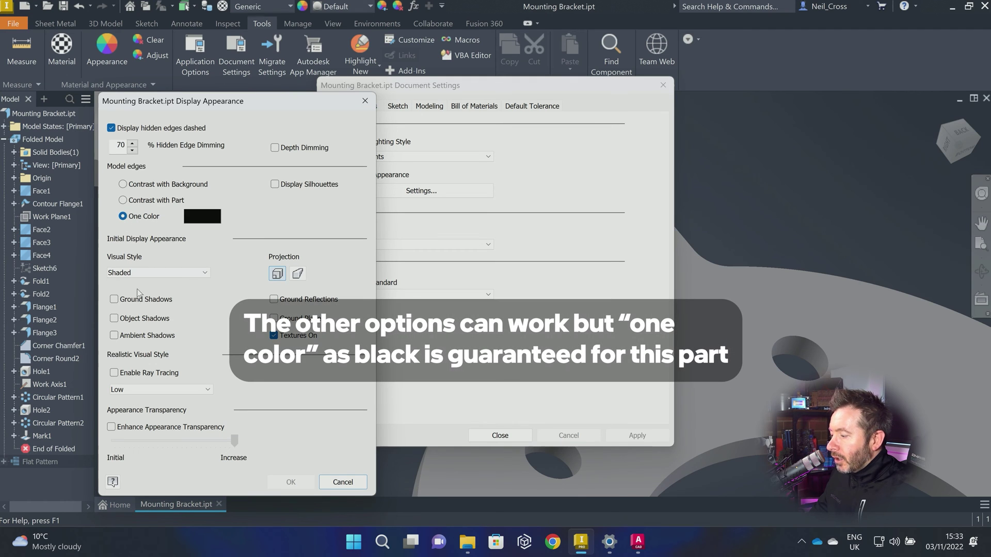
{"action": "left_click", "coordinate": [147, 274]}
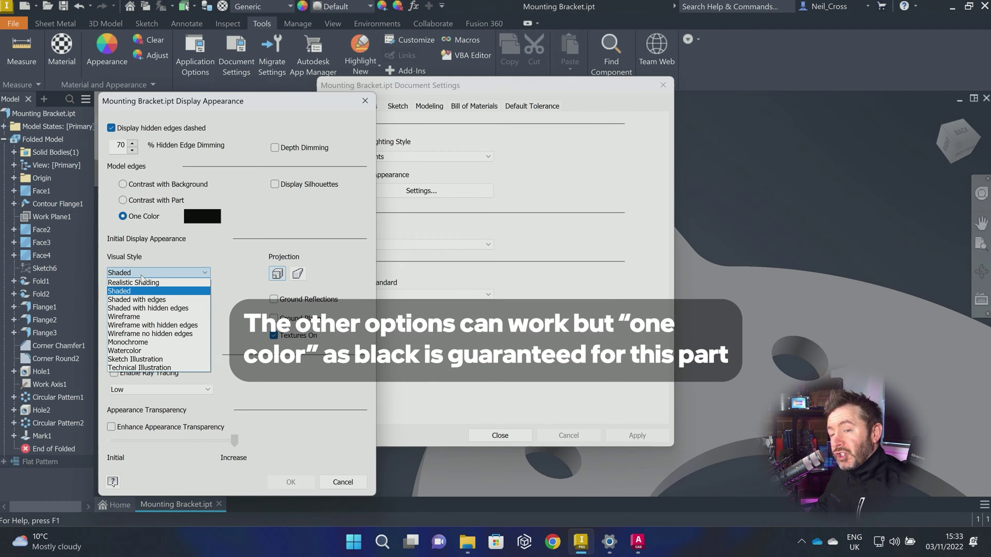
{"action": "left_click", "coordinate": [147, 300]}
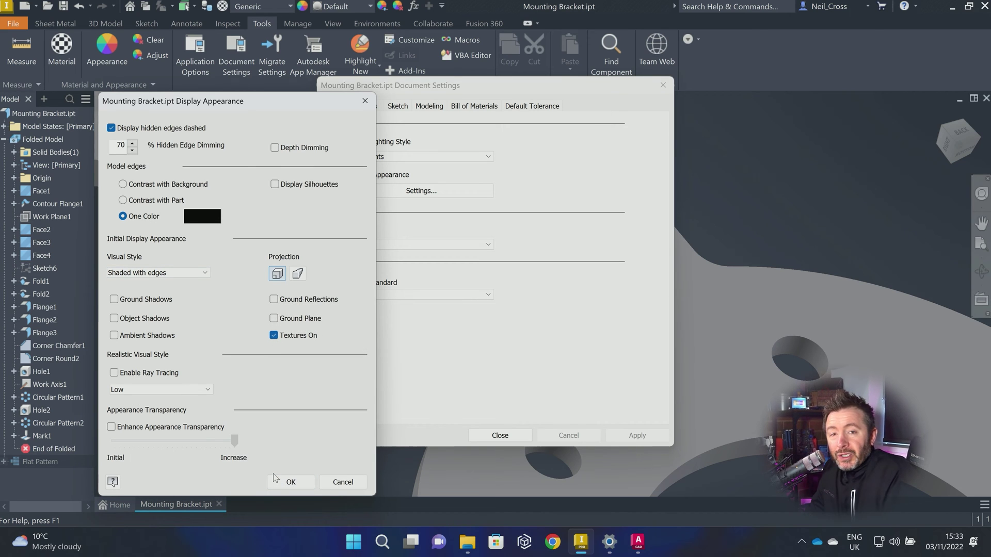
{"action": "left_click", "coordinate": [287, 482]}
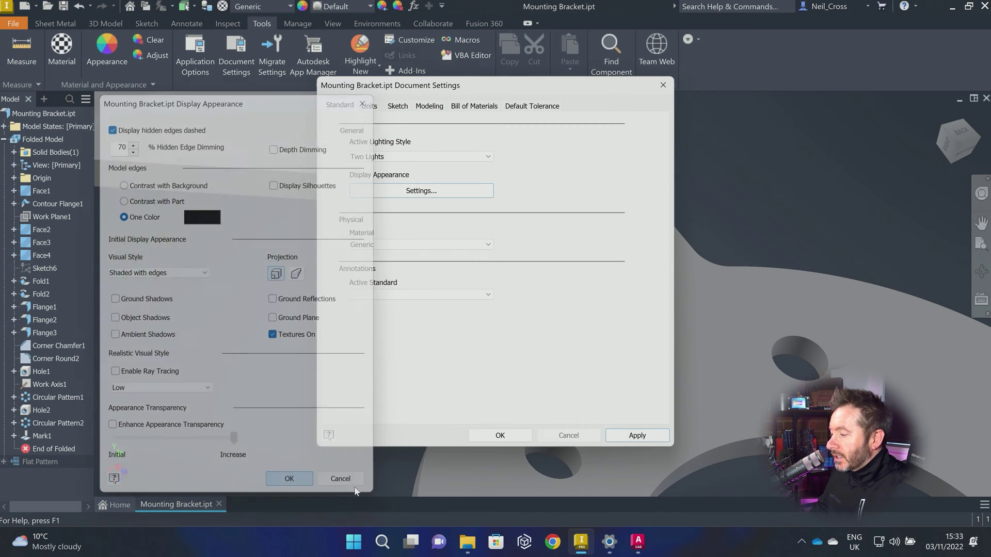
{"action": "left_click", "coordinate": [500, 435]}
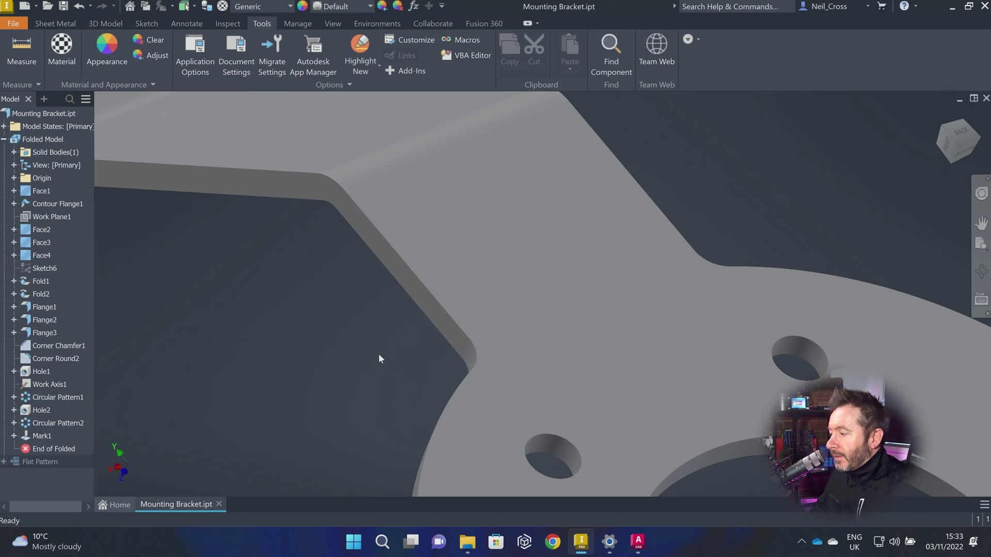
Step: Switch the current view's visual style to Shaded with Edges
{"action": "left_click", "coordinate": [325, 23]}
{"action": "left_click", "coordinate": [243, 60]}
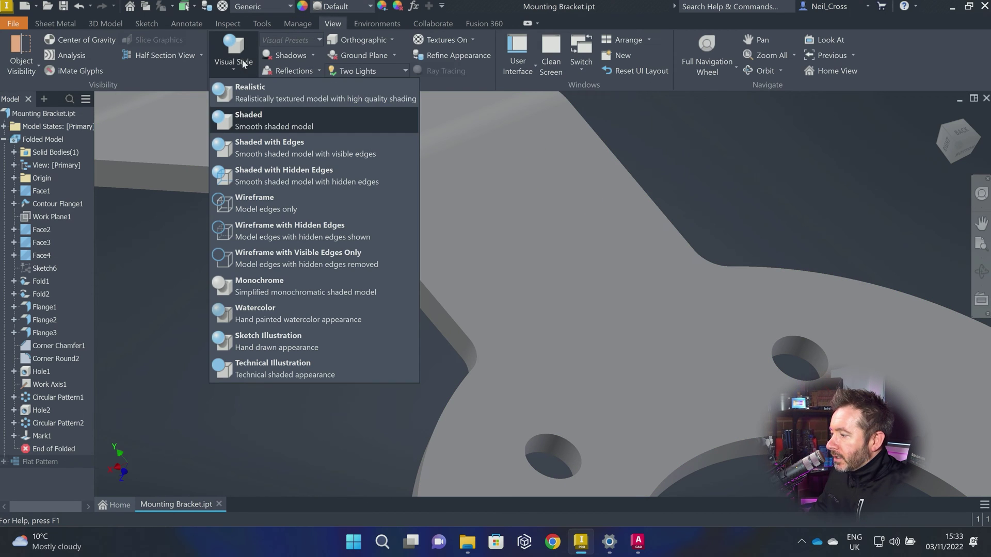
{"action": "left_click", "coordinate": [254, 152]}
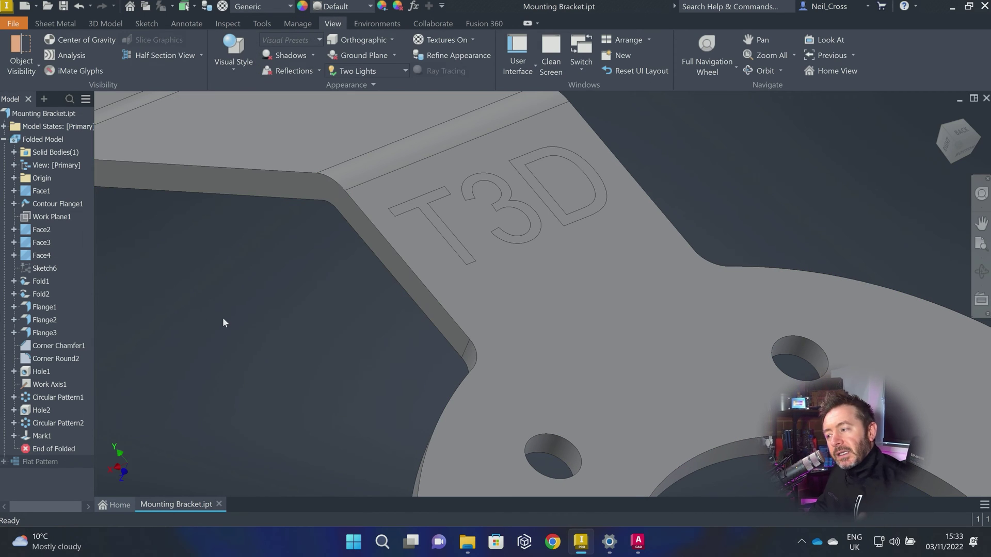
Step: Examine the marked T, 3 and D faces on the bracket arm by selecting each letter, including the area inside the D
{"action": "left_click", "coordinate": [541, 200]}
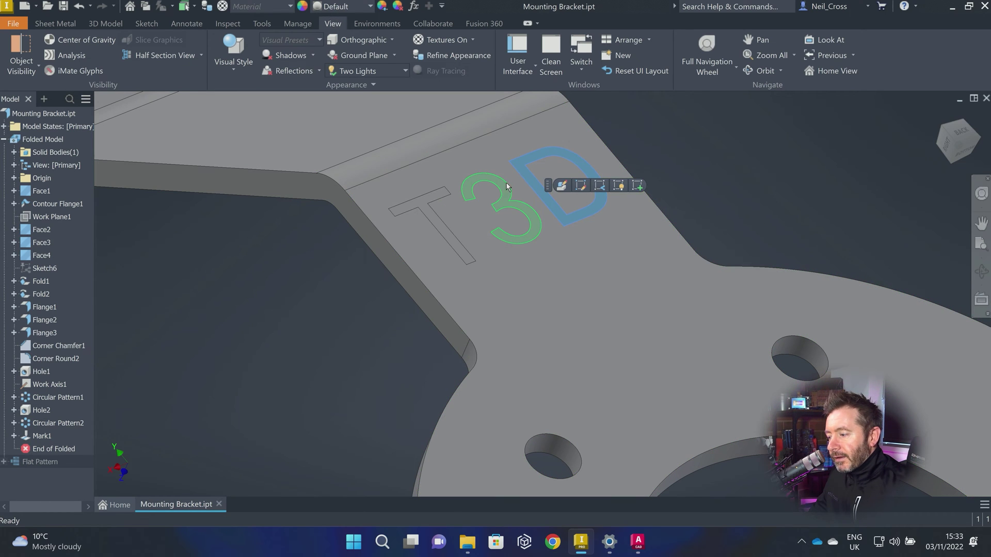
{"action": "left_click", "coordinate": [507, 188]}
{"action": "left_click", "coordinate": [422, 207]}
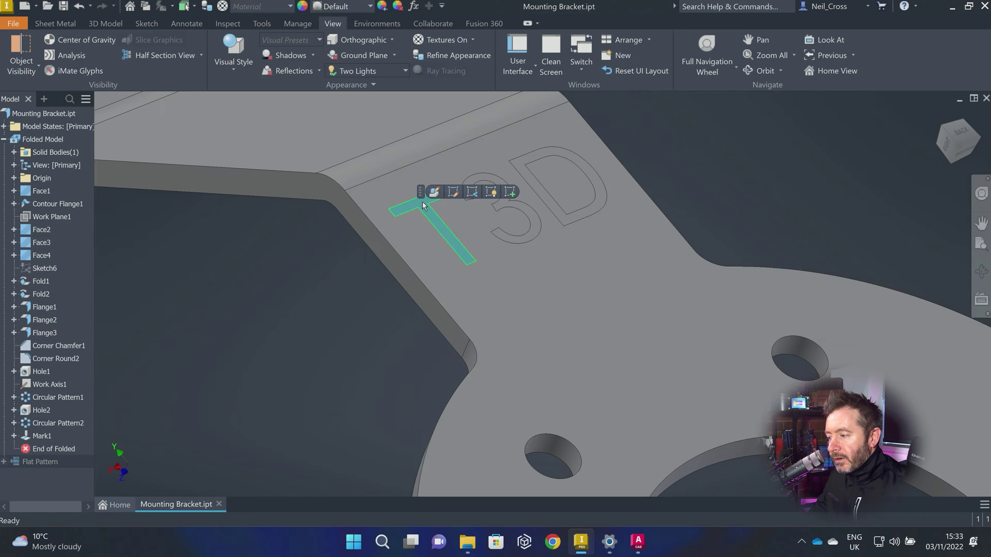
{"action": "left_click", "coordinate": [588, 213]}
{"action": "left_click", "coordinate": [684, 141]}
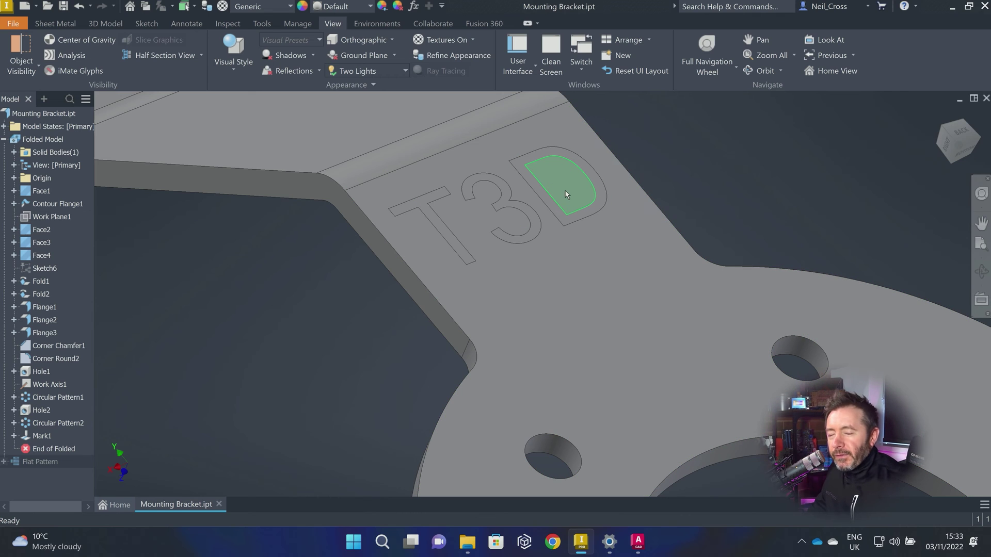
{"action": "mouse_move", "coordinate": [582, 210]}
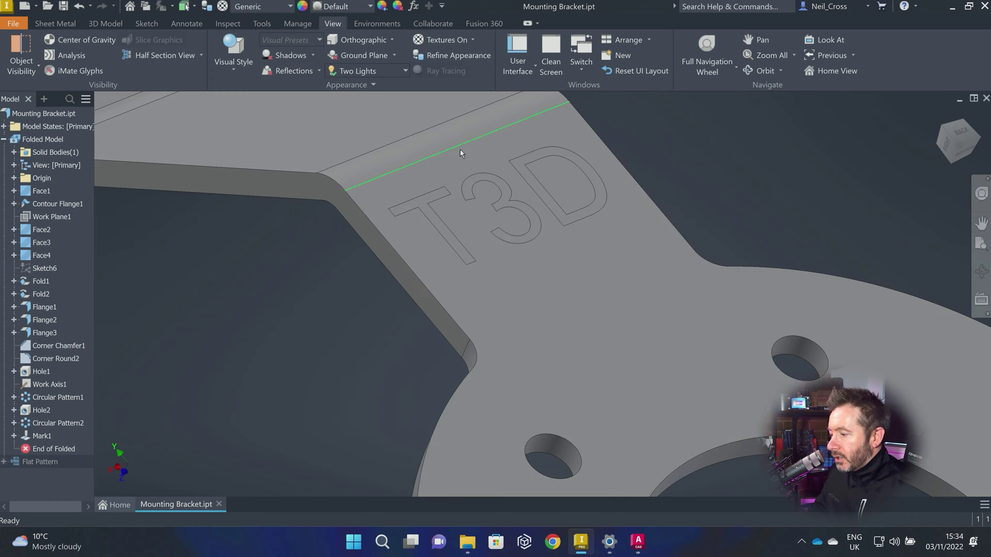
{"action": "middle_click_drag", "start_coordinate": [559, 246], "coordinate": [537, 237], "text": "shift"}
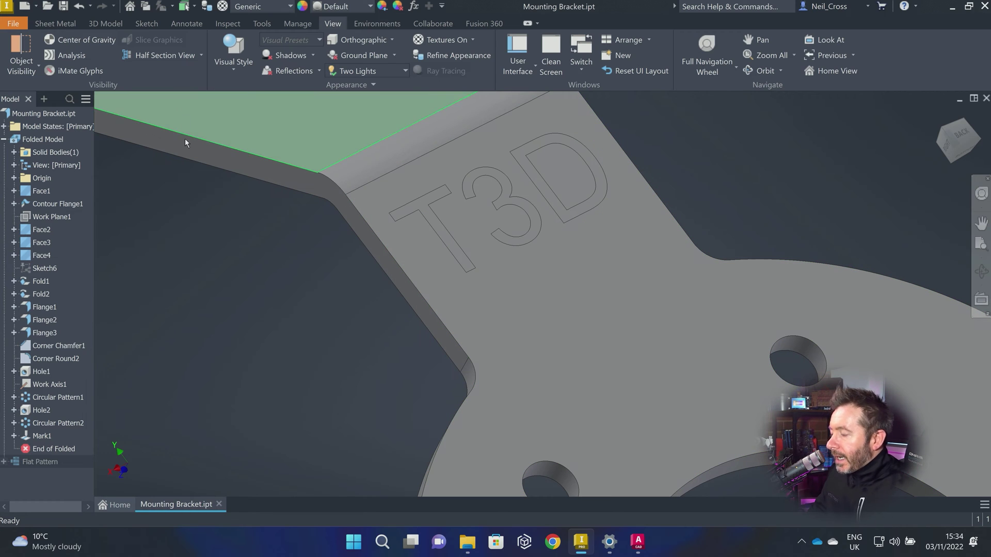
Step: Undo the surface mark and recreate the Mark feature from the T3D sketch text using the Mark Through option
{"action": "key", "text": "ctrl+z"}
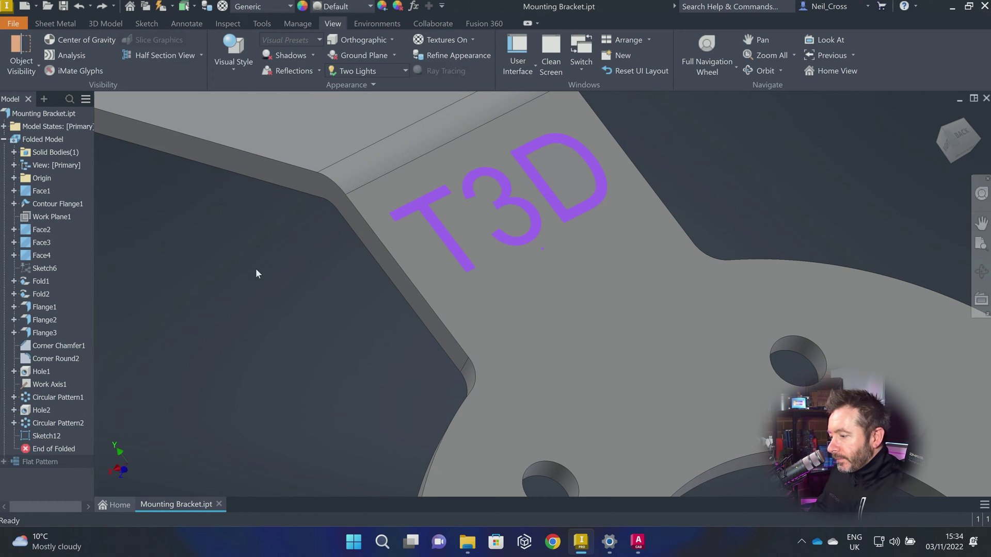
{"action": "left_click", "coordinate": [69, 25]}
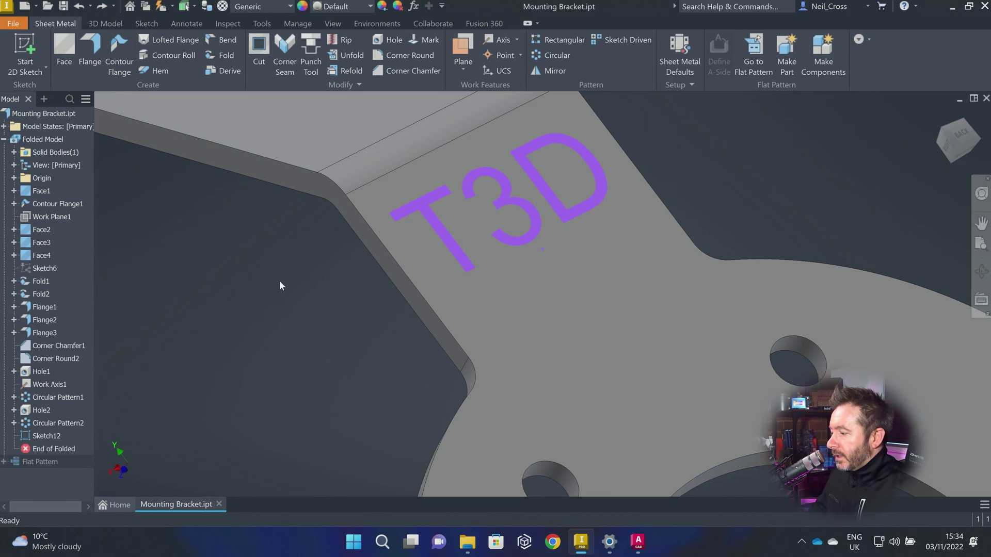
{"action": "left_click", "coordinate": [418, 41]}
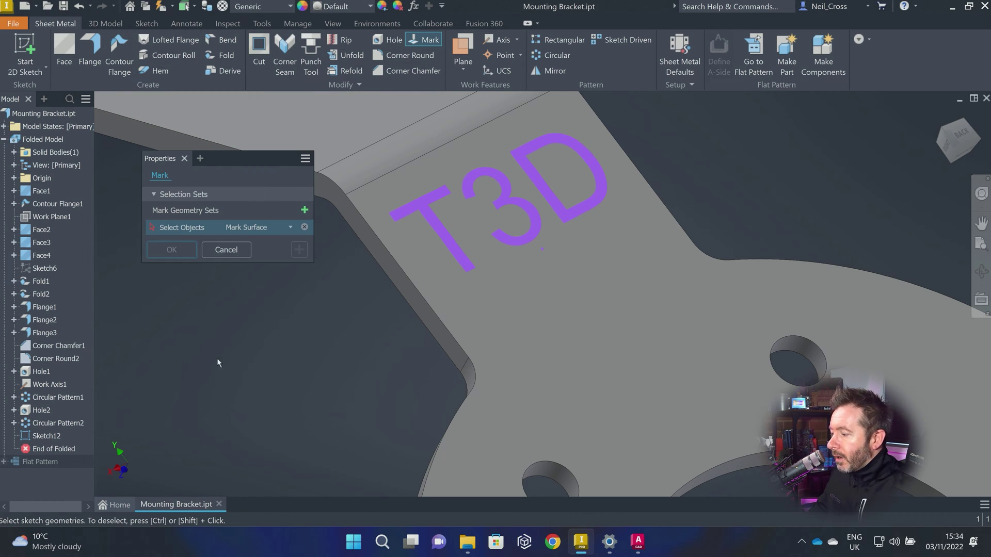
{"action": "left_click", "coordinate": [522, 214]}
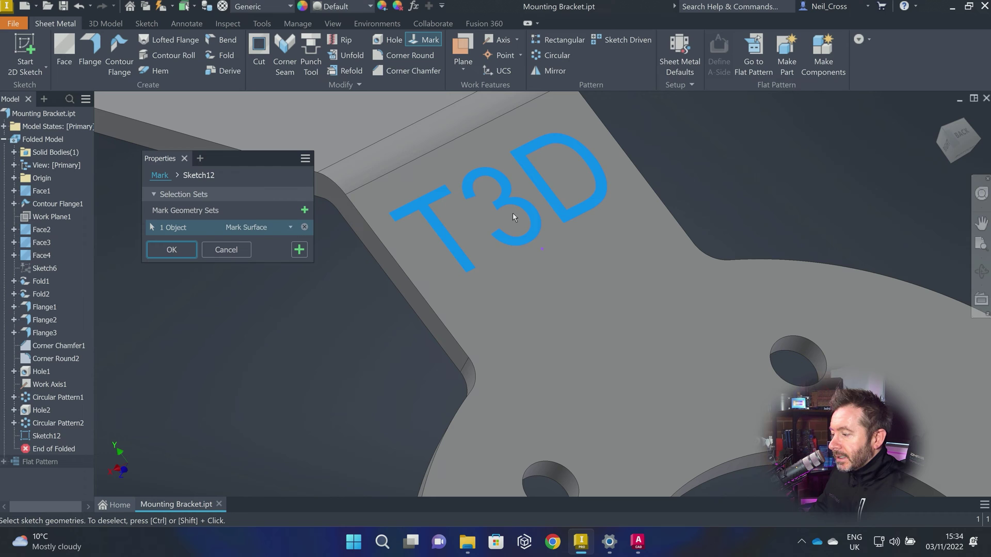
{"action": "left_click", "coordinate": [258, 231]}
{"action": "left_click", "coordinate": [250, 254]}
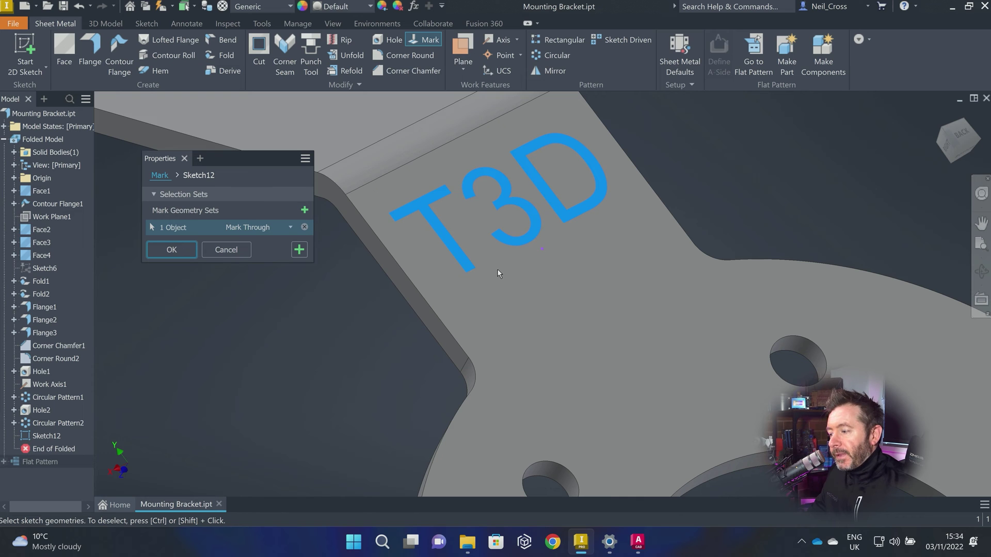
{"action": "mouse_move", "coordinate": [497, 269]}
{"action": "middle_mouse_down", "text": "shift"}
{"action": "mouse_move", "coordinate": [511, 243]}
{"action": "mouse_move", "coordinate": [581, 219]}
{"action": "mouse_move", "coordinate": [488, 261]}
{"action": "middle_mouse_up", "text": "shift"}
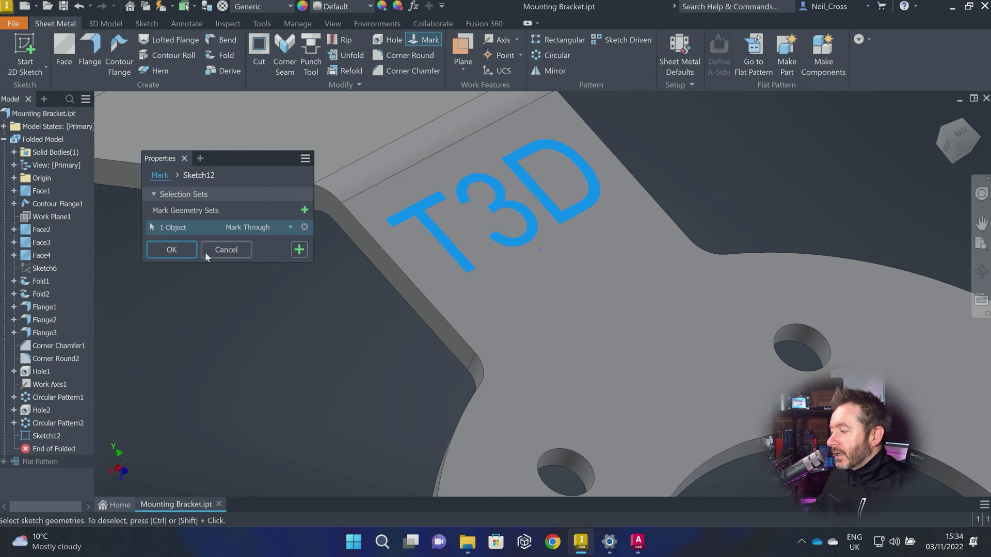
{"action": "left_click", "coordinate": [186, 254]}
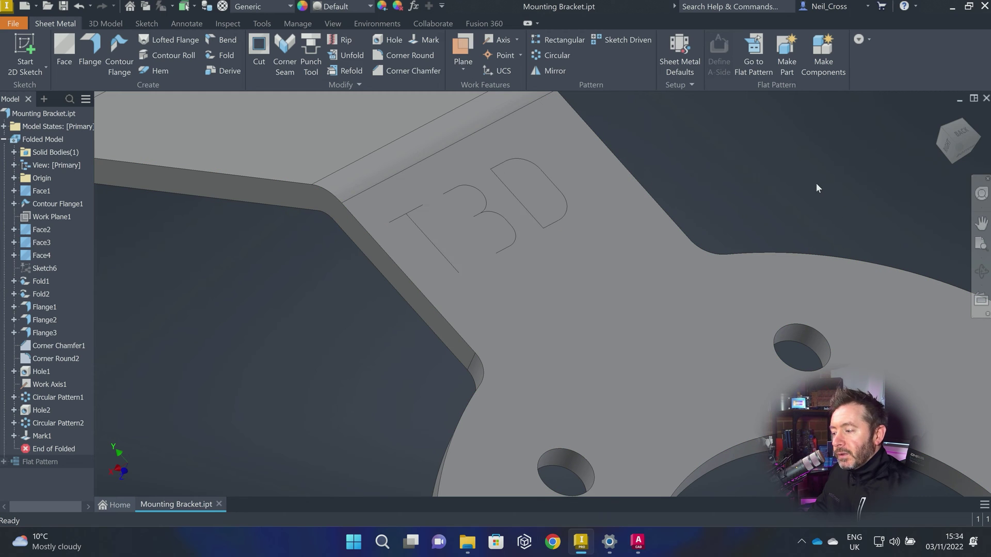
Step: Open the Mark Through style in the Style and Standard Editor
{"action": "mouse_move", "coordinate": [689, 238]}
{"action": "middle_mouse_down", "text": "shift"}
{"action": "mouse_move", "coordinate": [761, 212]}
{"action": "mouse_move", "coordinate": [823, 217]}
{"action": "mouse_move", "coordinate": [785, 222]}
{"action": "mouse_move", "coordinate": [830, 215]}
{"action": "mouse_move", "coordinate": [792, 219]}
{"action": "mouse_move", "coordinate": [737, 194]}
{"action": "middle_mouse_up", "text": "shift"}
{"action": "mouse_move", "coordinate": [641, 177]}
{"action": "middle_mouse_down", "text": "shift"}
{"action": "mouse_move", "coordinate": [764, 177]}
{"action": "mouse_move", "coordinate": [642, 191]}
{"action": "mouse_move", "coordinate": [681, 198]}
{"action": "mouse_move", "coordinate": [290, 348]}
{"action": "middle_mouse_up", "text": "shift"}
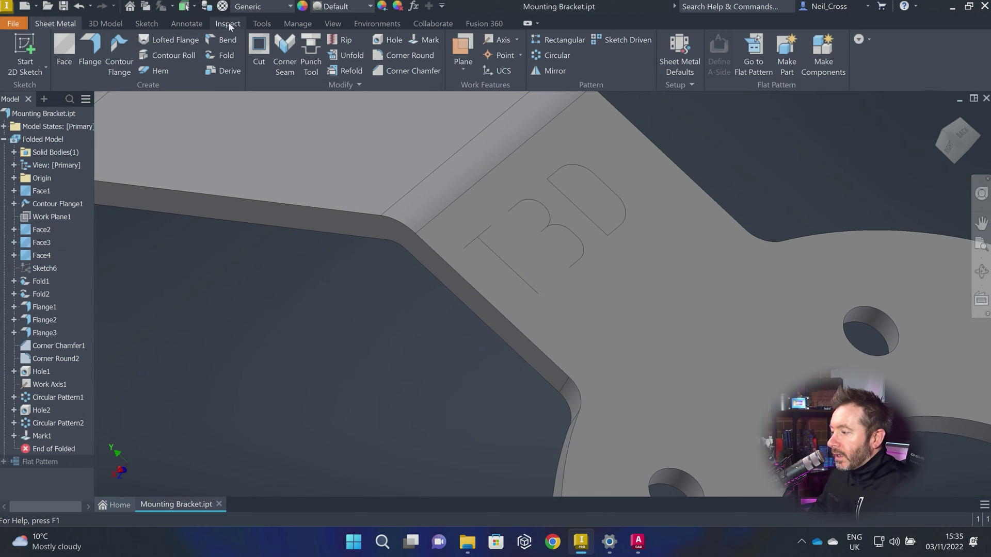
{"action": "left_click", "coordinate": [298, 24]}
{"action": "left_click", "coordinate": [183, 52]}
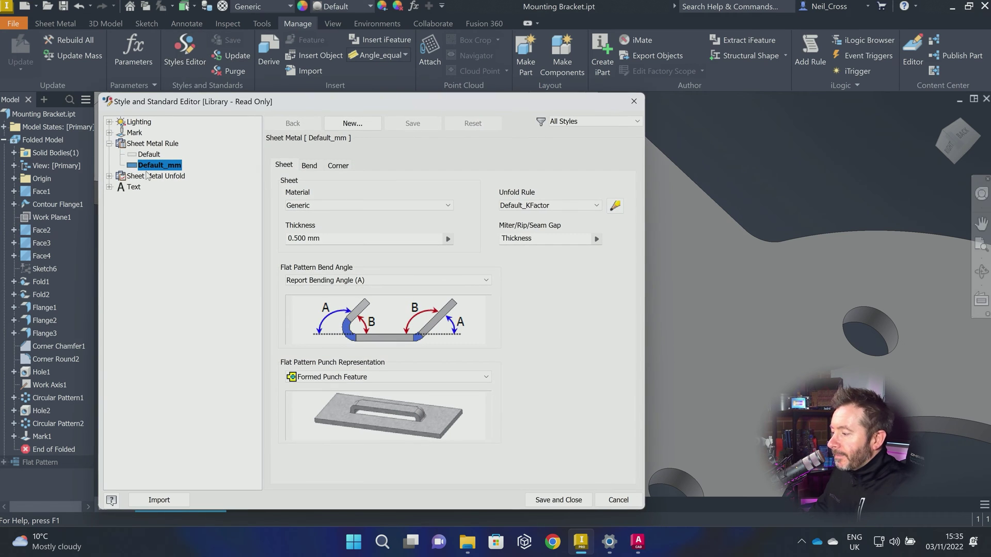
{"action": "left_click", "coordinate": [110, 145]}
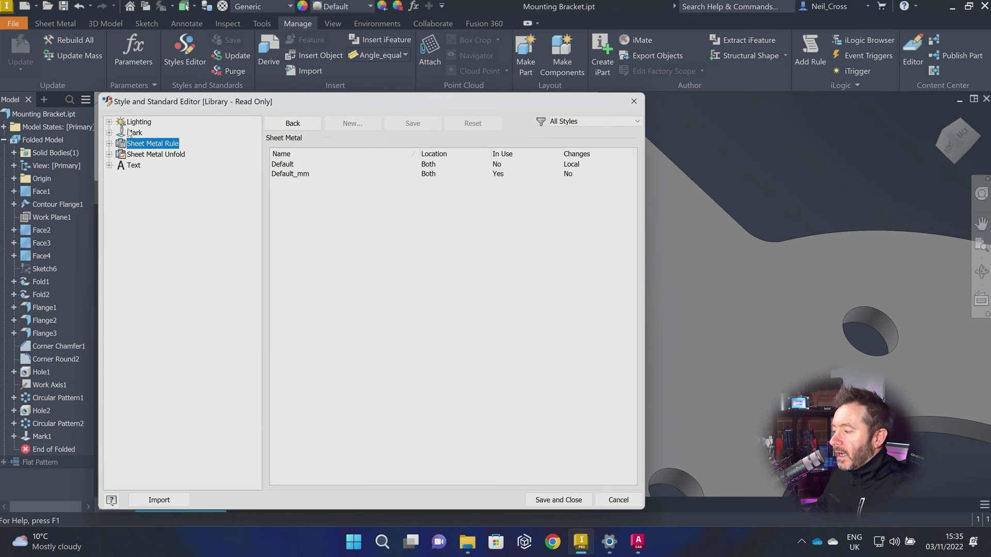
{"action": "left_click", "coordinate": [131, 133]}
{"action": "left_click", "coordinate": [109, 134]}
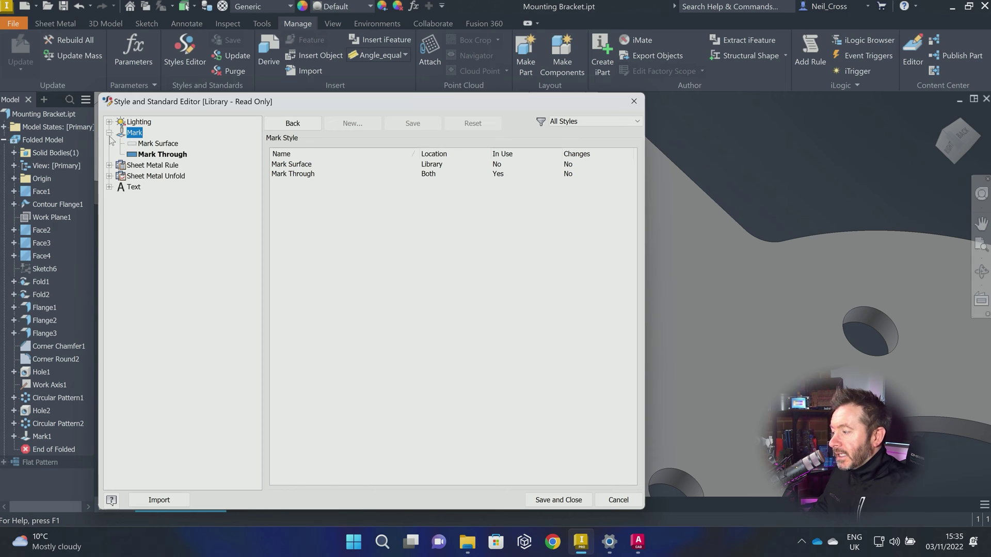
{"action": "left_click", "coordinate": [155, 154]}
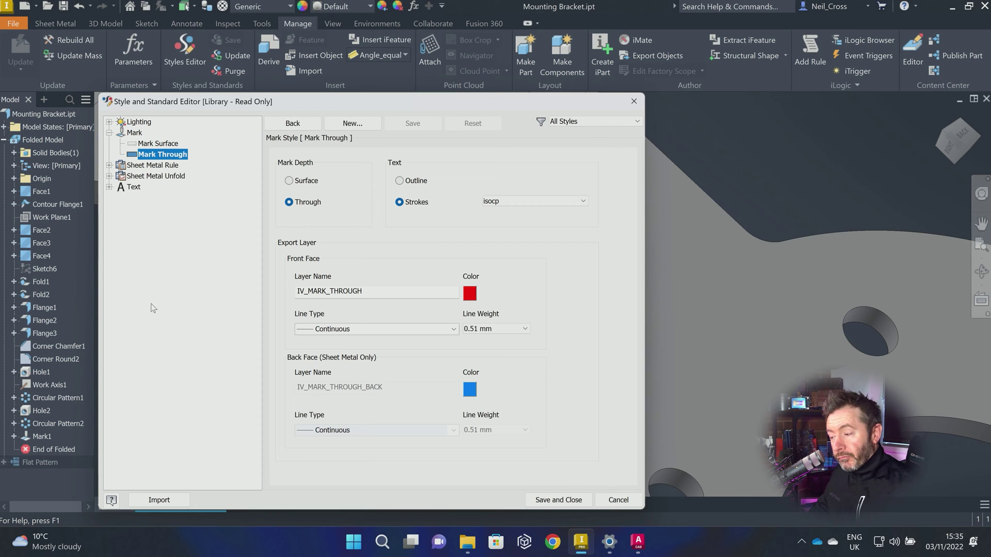
Step: Set the Mark Through style's text strokes font to romans and save the style
{"action": "left_click", "coordinate": [521, 202]}
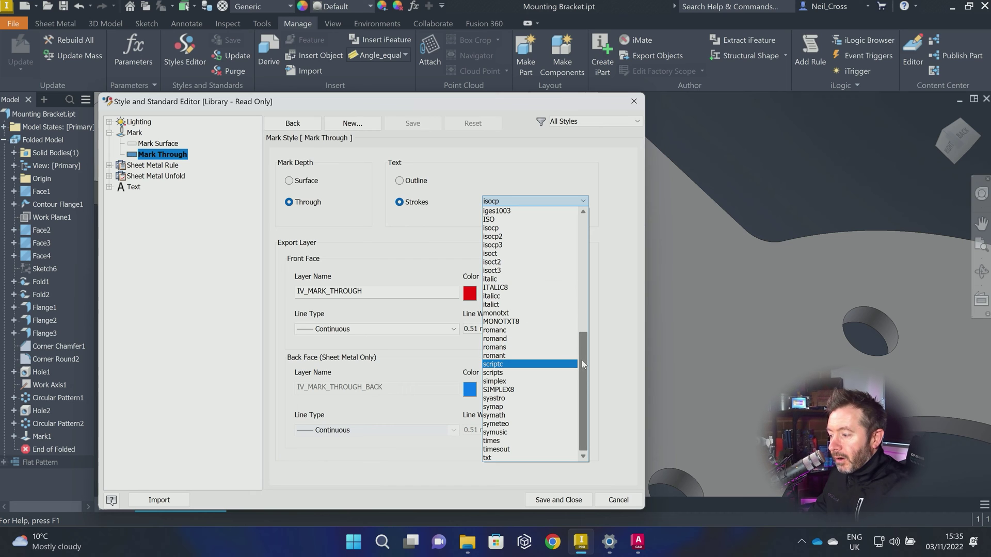
{"action": "mouse_move", "coordinate": [582, 360]}
{"action": "left_mouse_down"}
{"action": "mouse_move", "coordinate": [583, 239]}
{"action": "mouse_move", "coordinate": [592, 376]}
{"action": "left_mouse_up"}
{"action": "left_click", "coordinate": [516, 350]}
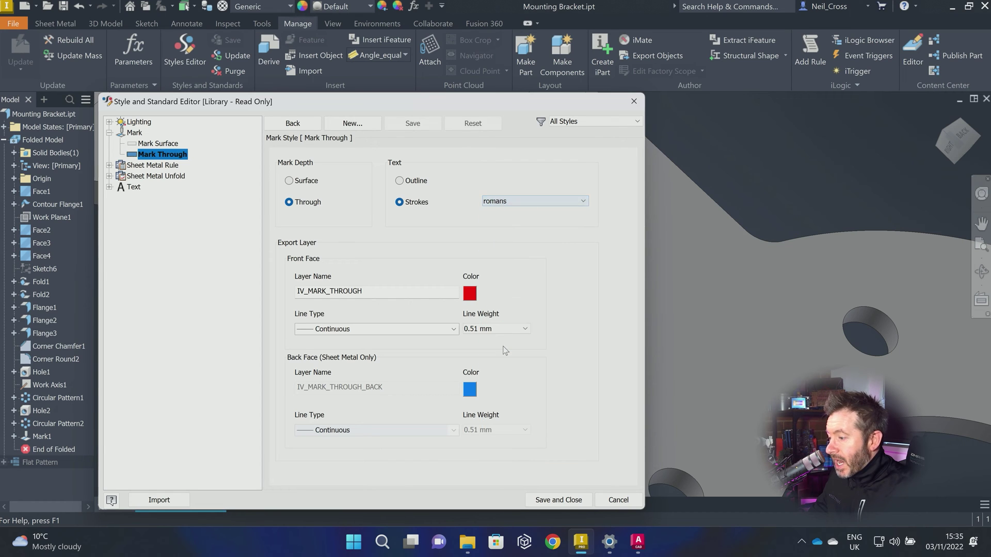
{"action": "left_click", "coordinate": [559, 500]}
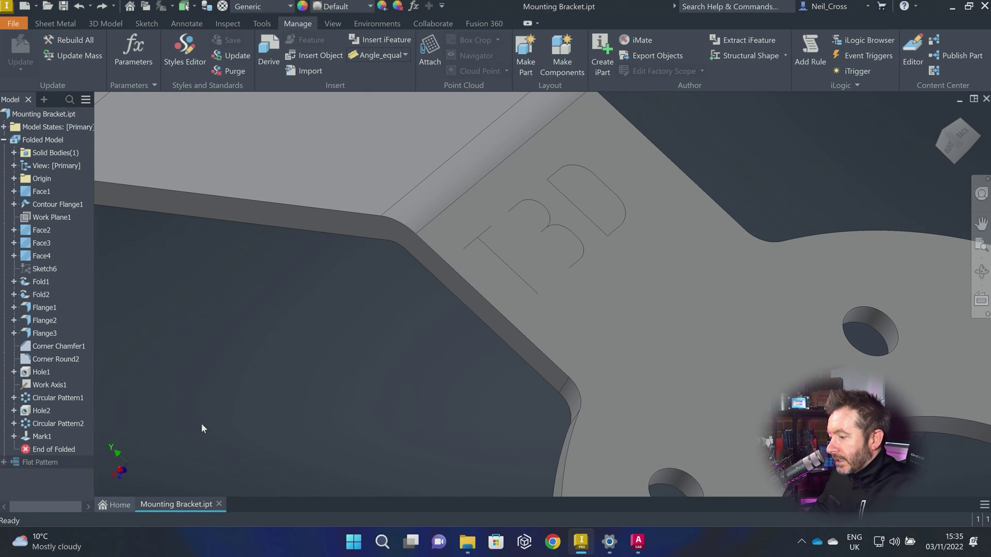
Step: Undo the through mark, set the Mark Through style's strokes font to romans again and save it
{"action": "key", "text": "ctrl+z"}
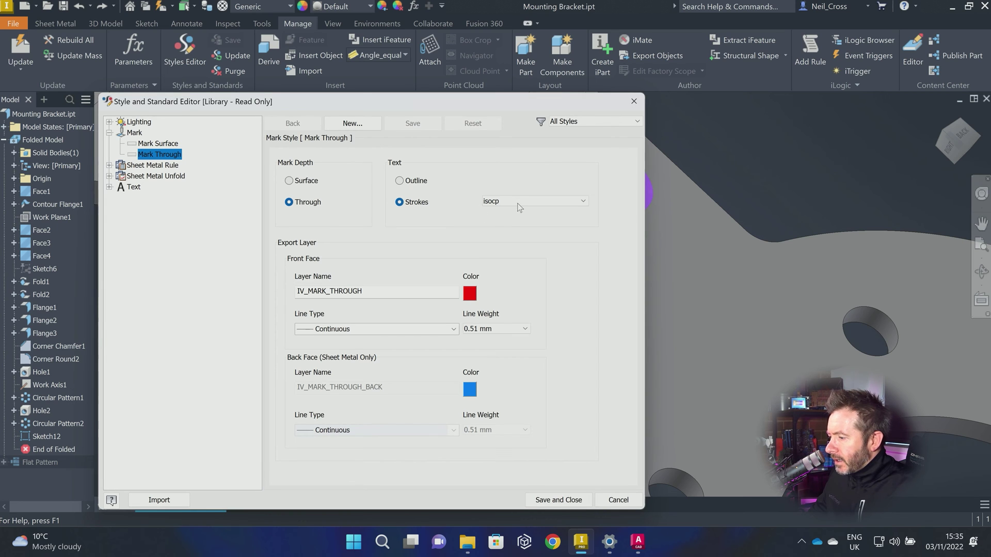
{"action": "left_click", "coordinate": [519, 208]}
{"action": "left_click", "coordinate": [502, 354]}
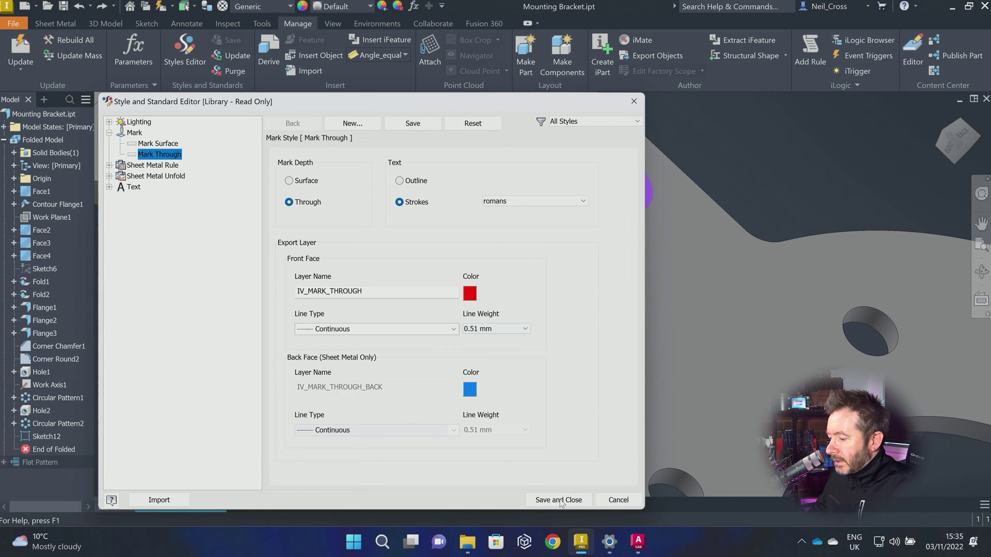
{"action": "left_click", "coordinate": [560, 500]}
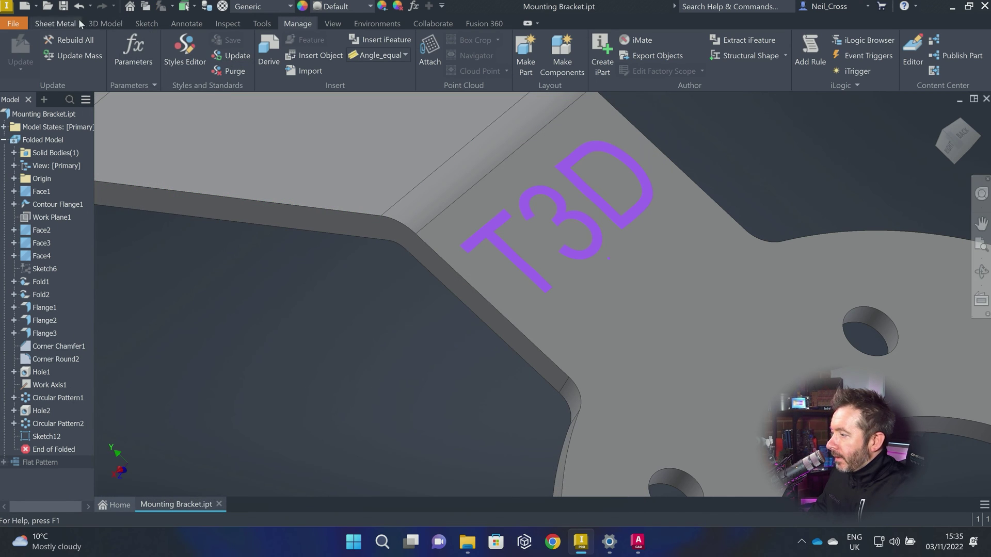
Step: Create a new Mark feature from the T3D sketch text with the Mark Through style
{"action": "left_click", "coordinate": [76, 20]}
{"action": "left_click", "coordinate": [429, 39]}
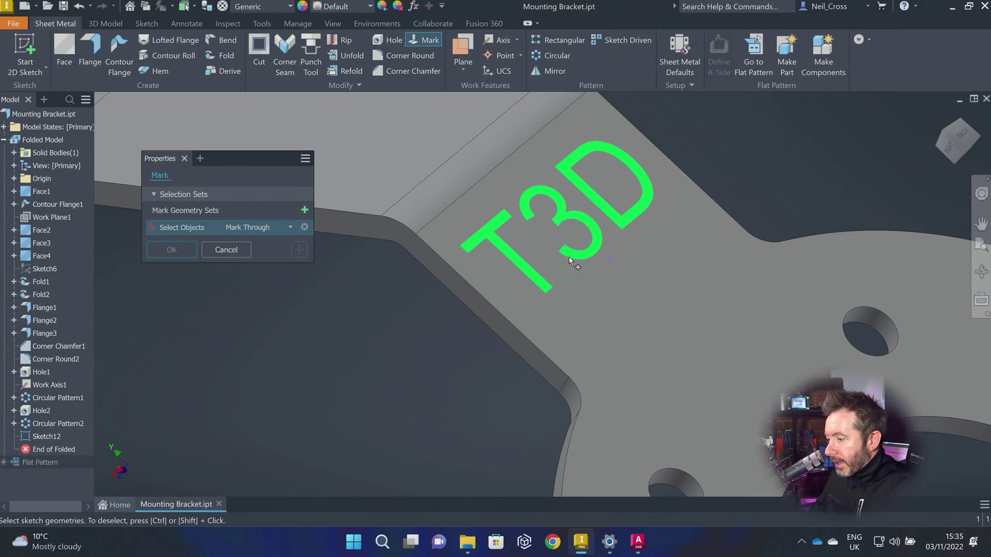
{"action": "left_click", "coordinate": [571, 252]}
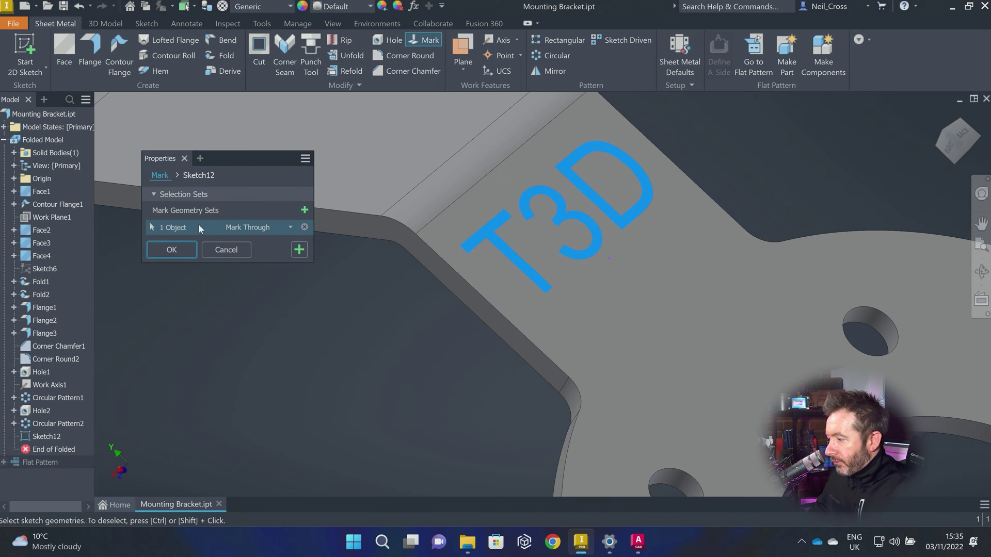
{"action": "left_click", "coordinate": [175, 255]}
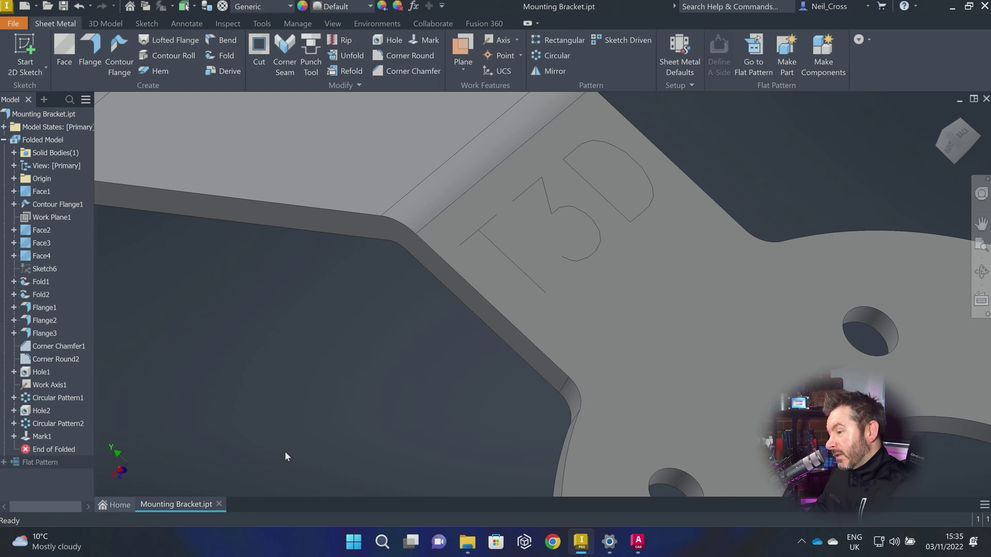
Step: Set the Mark Through style's text strokes font to times, save the style and examine the T3D mark's lettering
{"action": "left_click", "coordinate": [309, 25]}
{"action": "left_click", "coordinate": [216, 56]}
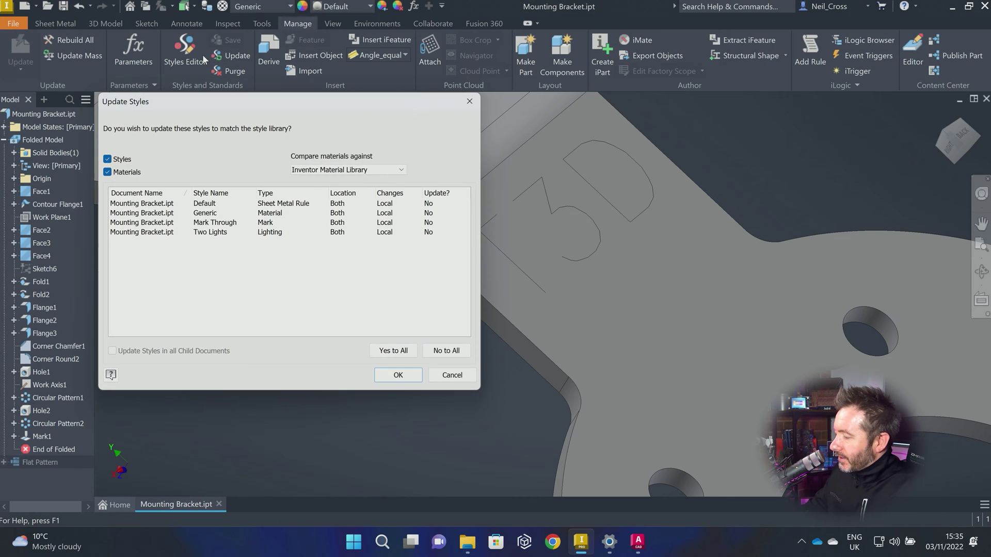
{"action": "key", "text": "Escape"}
{"action": "left_click", "coordinate": [185, 51]}
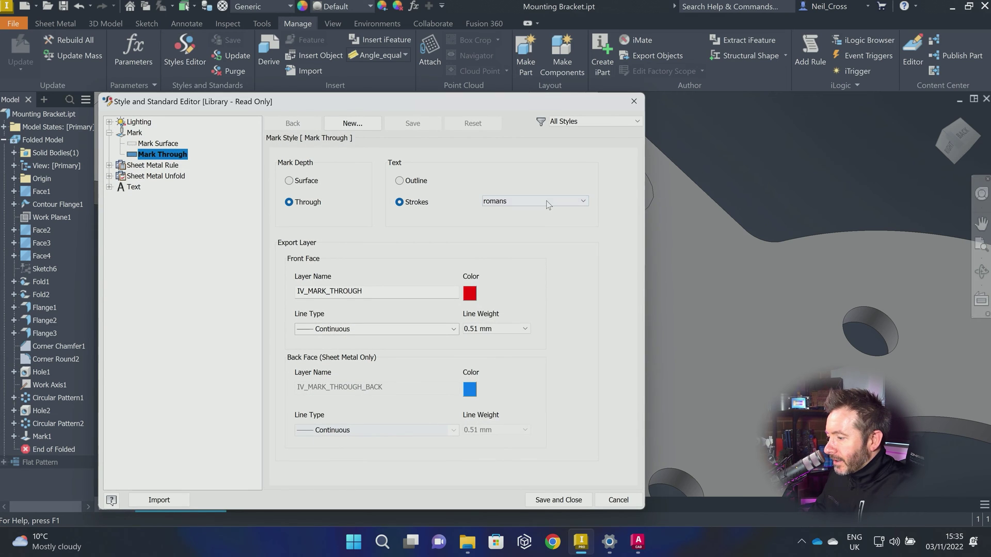
{"action": "left_click", "coordinate": [549, 202]}
{"action": "left_click", "coordinate": [516, 443]}
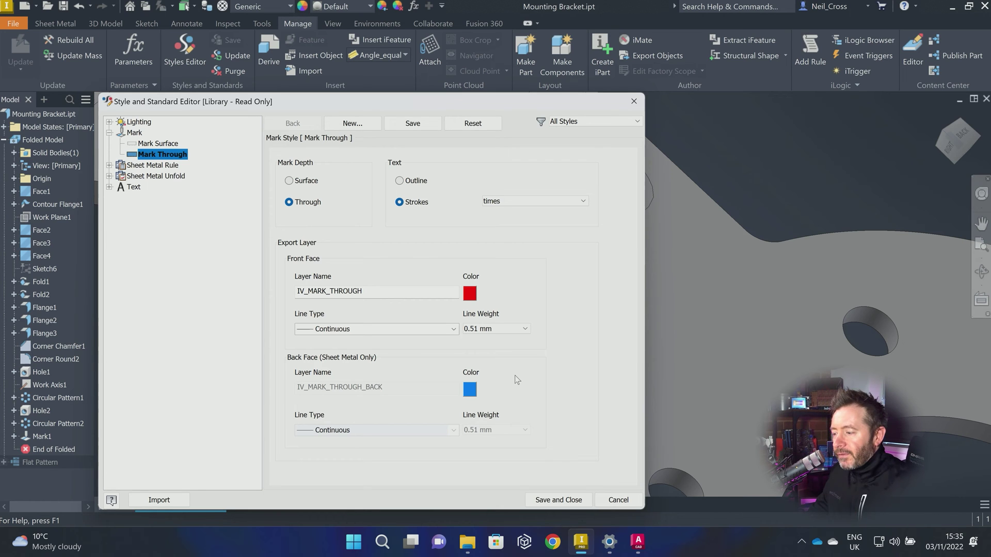
{"action": "left_click", "coordinate": [539, 501]}
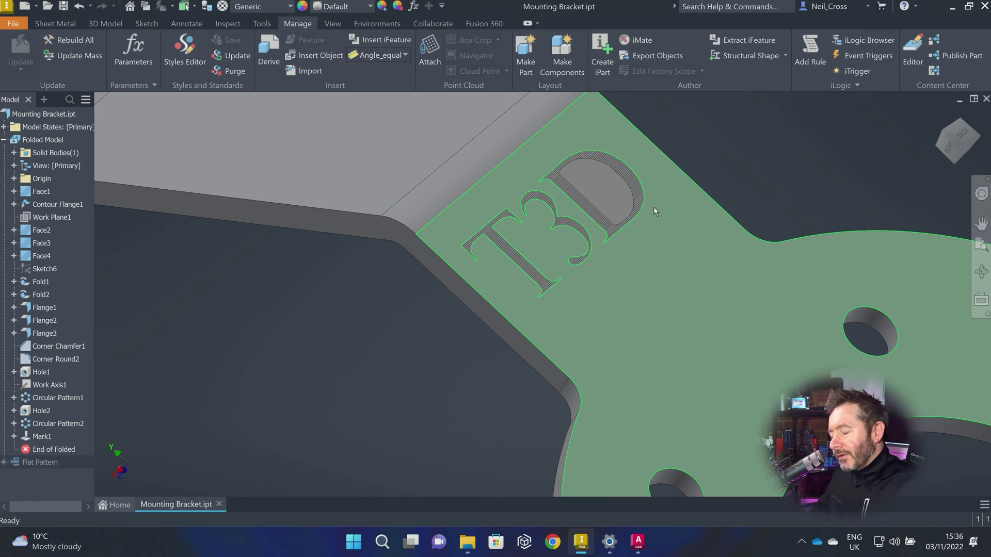
{"action": "right_click", "coordinate": [643, 216]}
{"action": "key", "text": "Escape"}
{"action": "middle_click_drag", "start_coordinate": [646, 239], "coordinate": [592, 245], "text": "shift"}
{"action": "scroll", "coordinate": [593, 247], "scroll_direction": "down", "scroll_amount": 5}
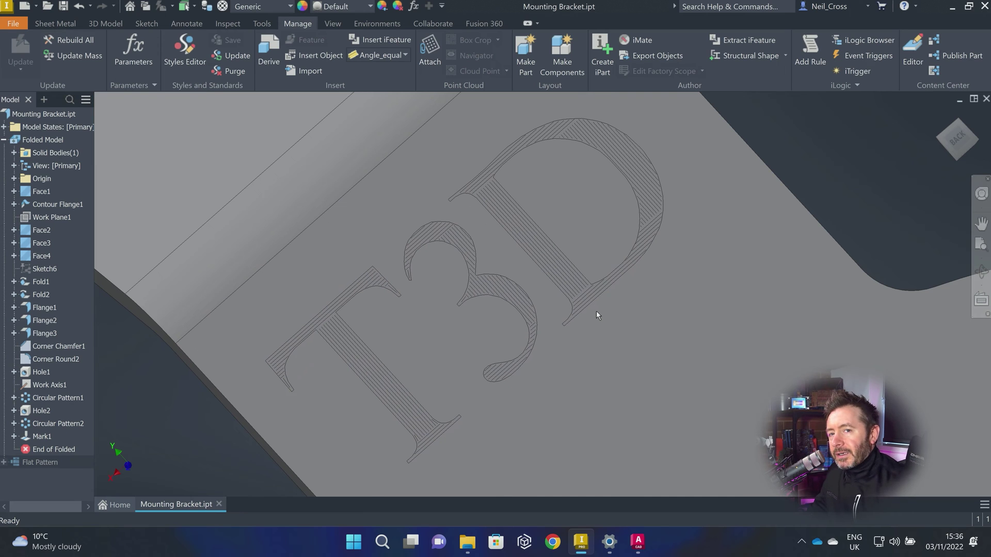
{"action": "mouse_move", "coordinate": [615, 332]}
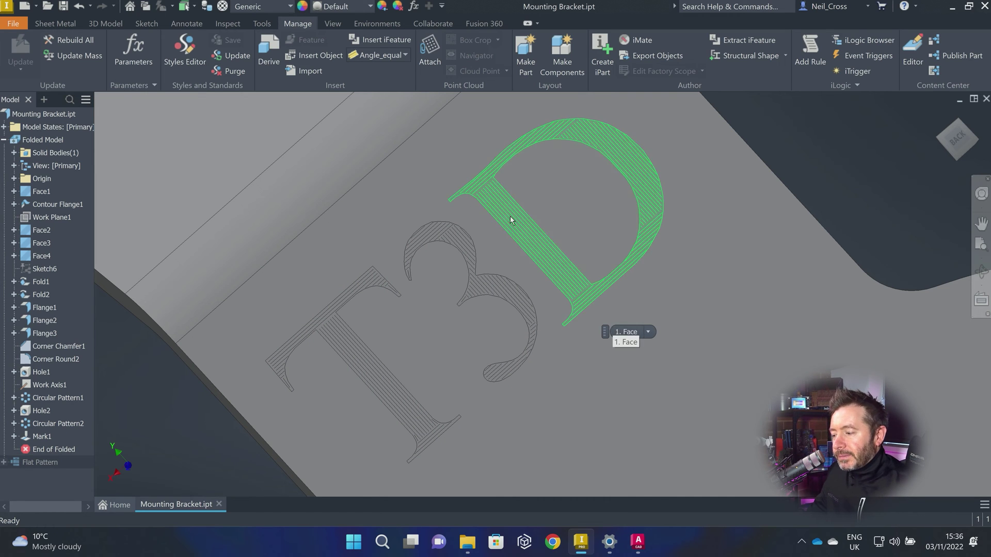
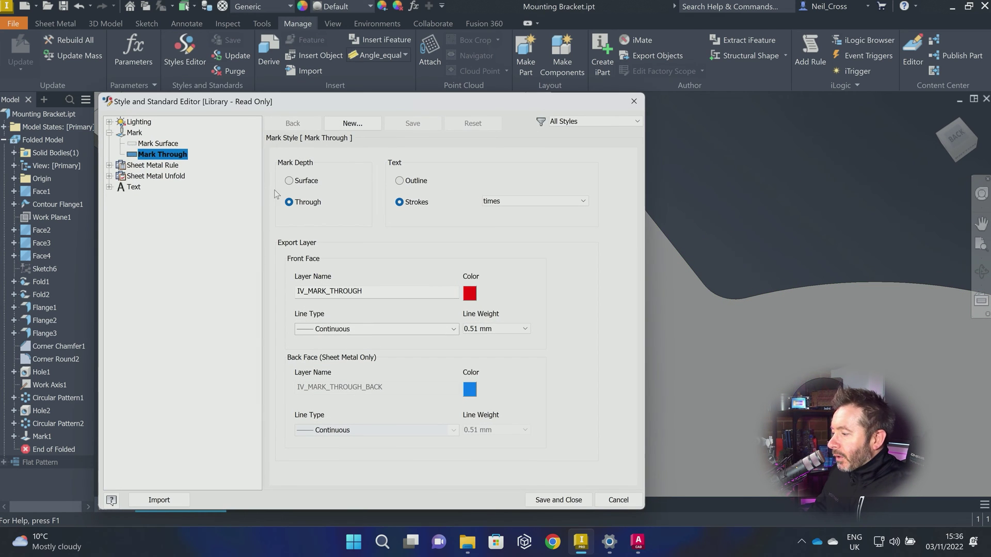
Step: In the Mark Surface style, set the front face export layer to cyan with a 1.00 mm line weight and save it
{"action": "left_click", "coordinate": [161, 144]}
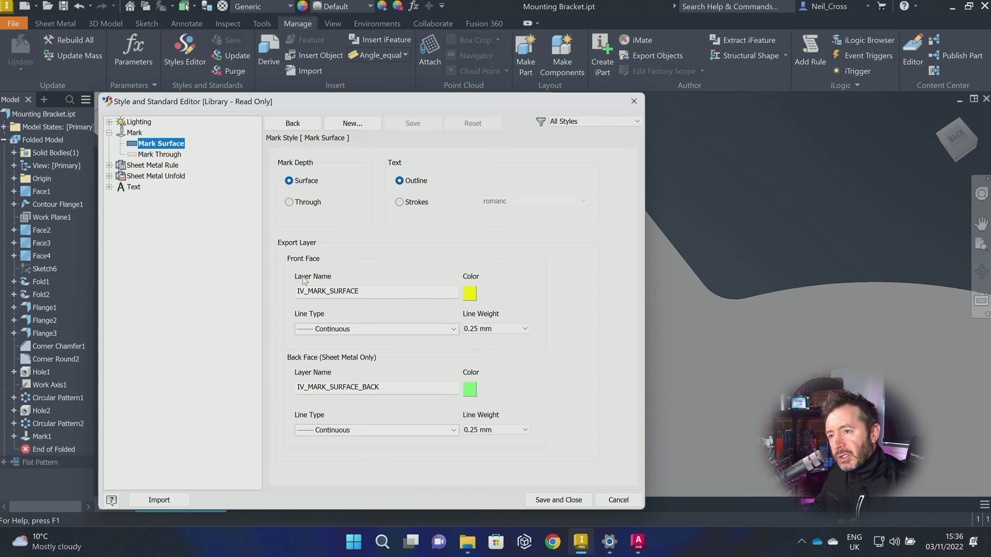
{"action": "double_click", "coordinate": [366, 292]}
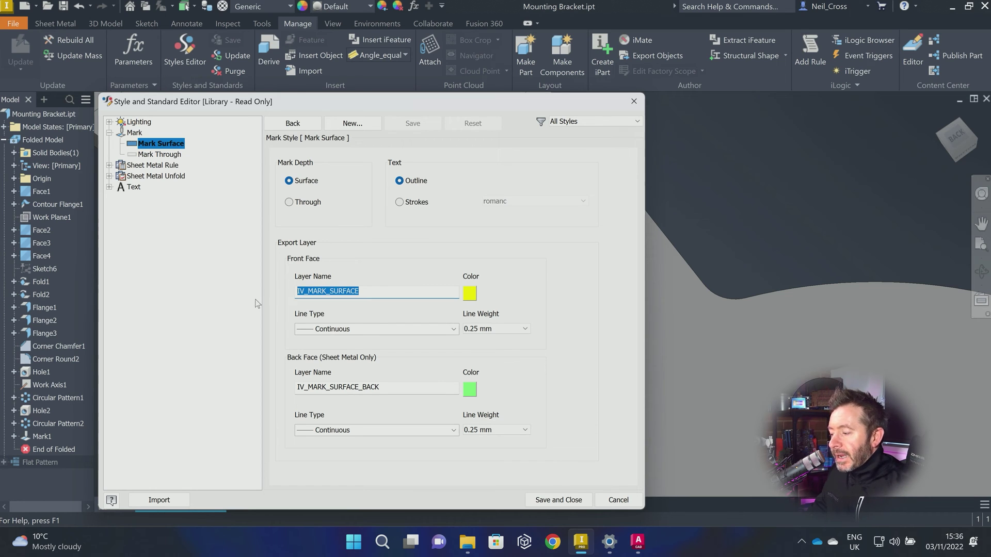
{"action": "left_click", "coordinate": [470, 294]}
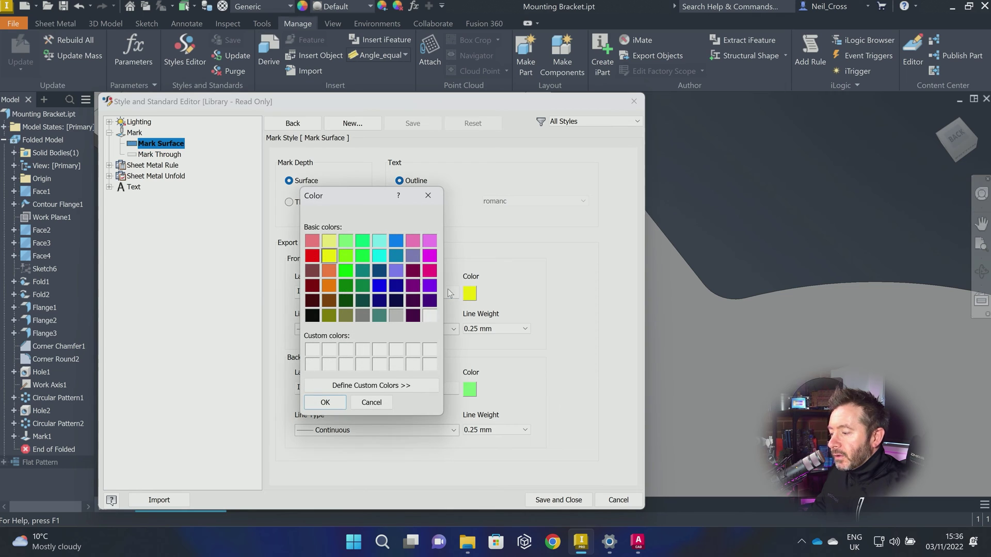
{"action": "left_click", "coordinate": [326, 402]}
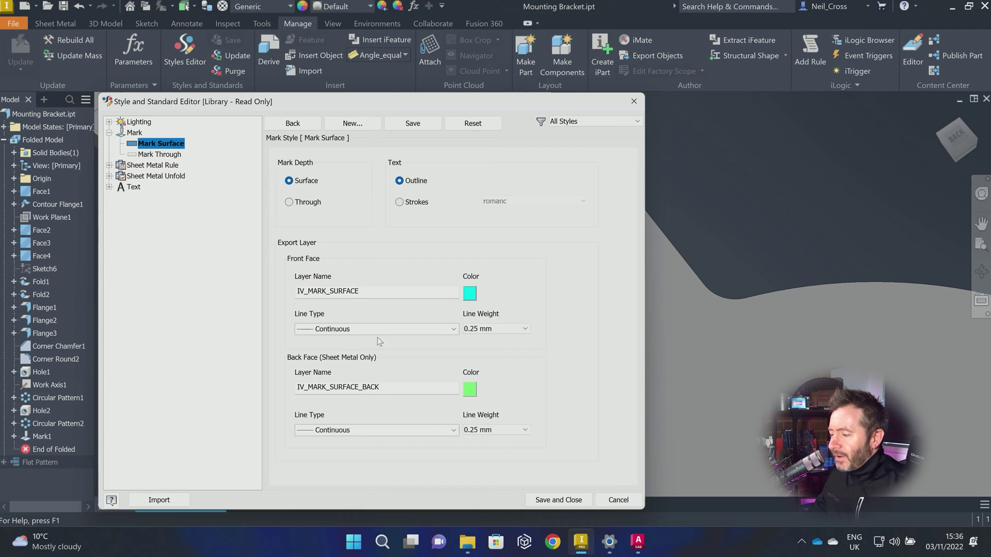
{"action": "left_click", "coordinate": [488, 330]}
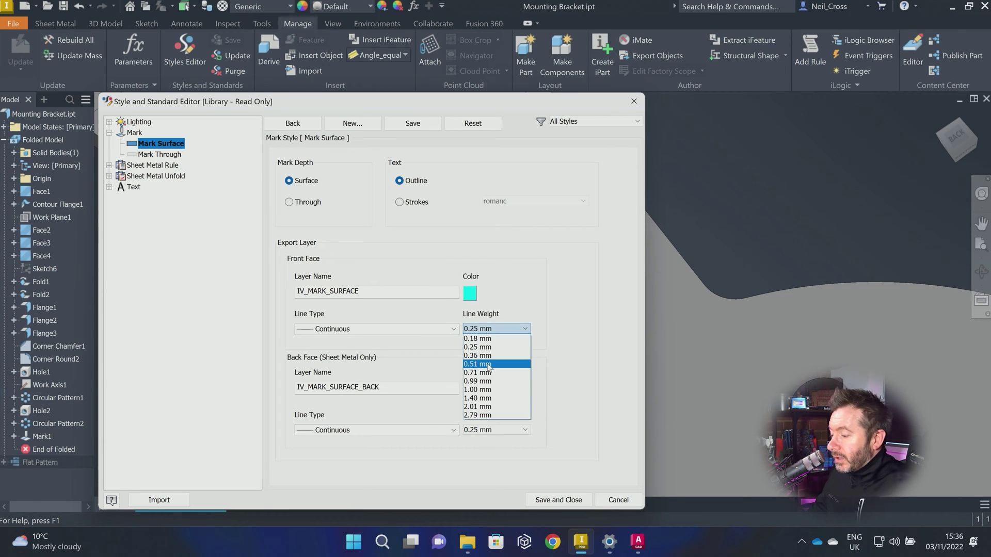
{"action": "left_click", "coordinate": [484, 394]}
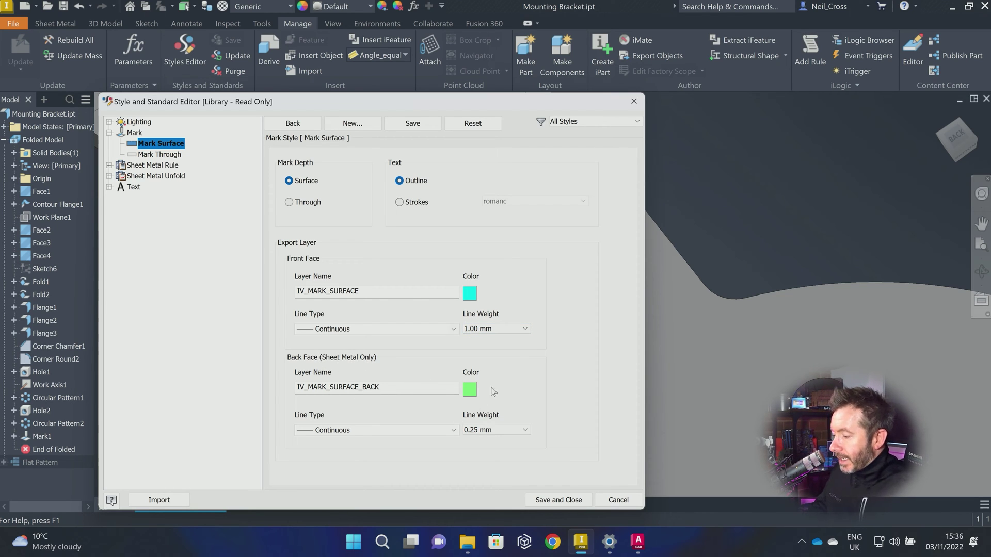
{"action": "left_click", "coordinate": [559, 501]}
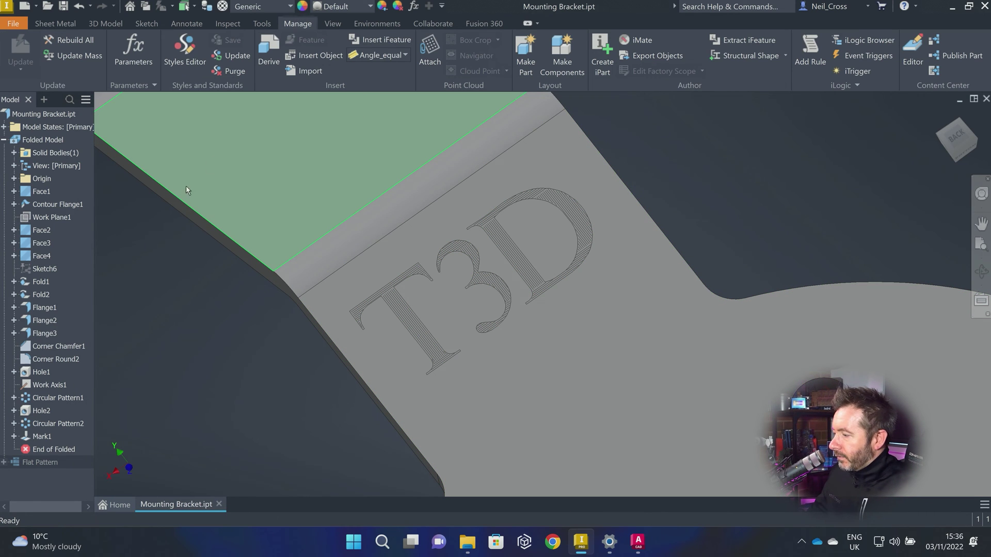
Step: Delete the existing T3D mark feature but keep its text sketch
{"action": "right_click", "coordinate": [44, 437]}
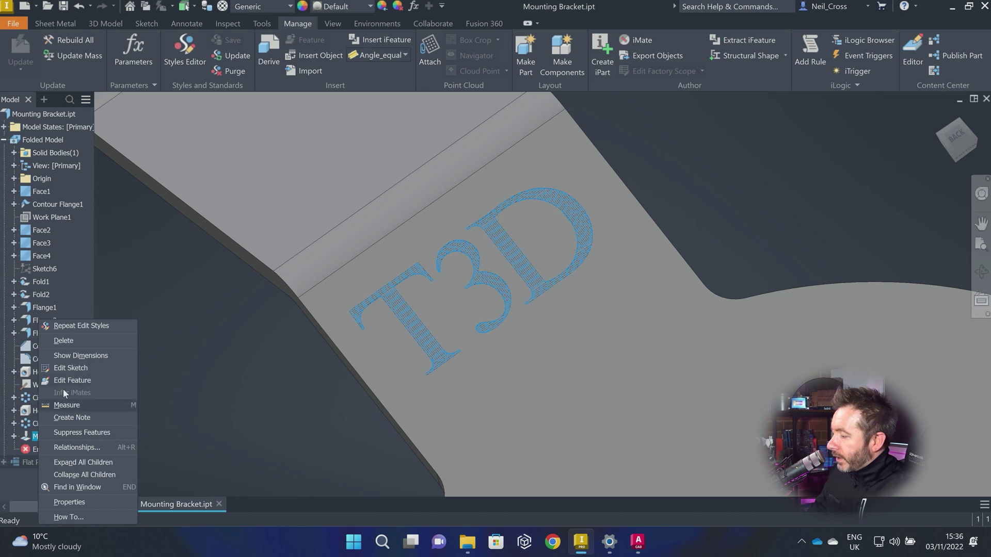
{"action": "left_click", "coordinate": [59, 355]}
{"action": "left_click", "coordinate": [246, 241]}
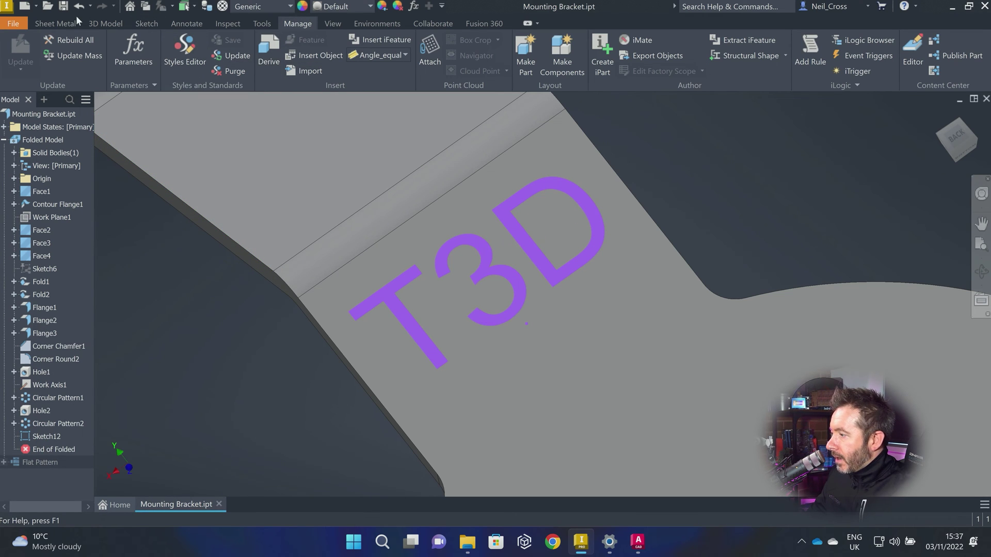
Step: Create a Mark feature from the T3D sketch text using the Mark Surface style
{"action": "left_click", "coordinate": [58, 23]}
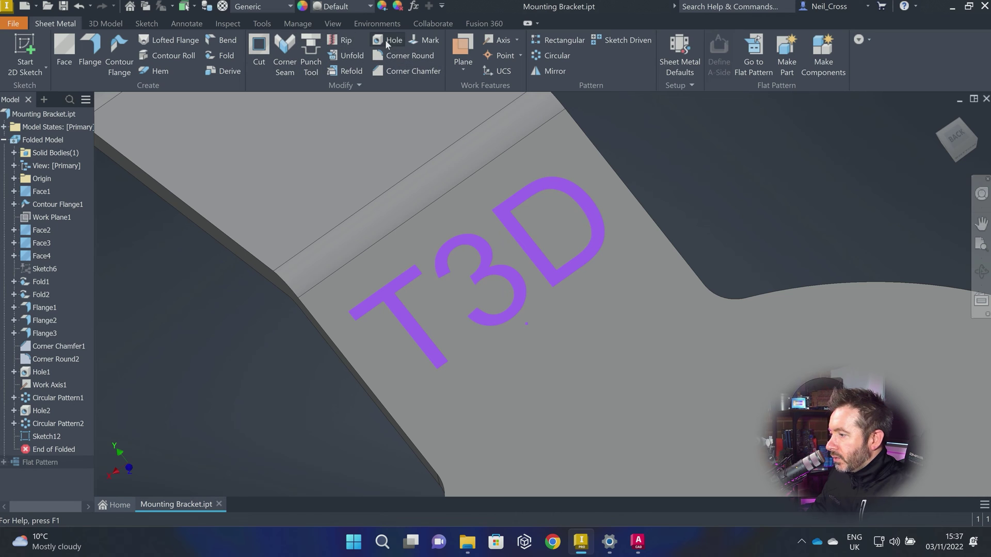
{"action": "left_click", "coordinate": [426, 40]}
{"action": "left_click", "coordinate": [488, 292]}
{"action": "left_click", "coordinate": [290, 227]}
{"action": "left_click", "coordinate": [235, 240]}
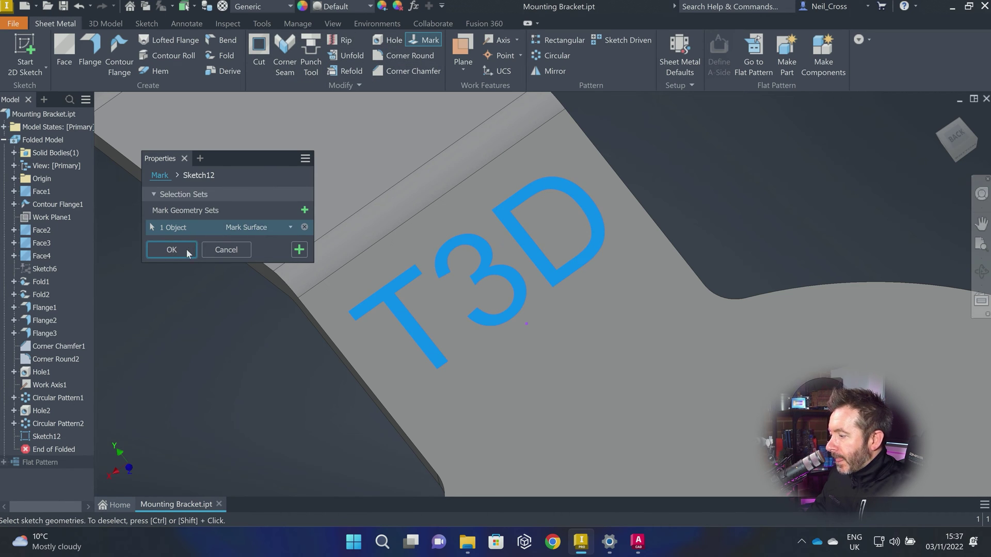
{"action": "left_click", "coordinate": [171, 250]}
Step: Switch the bracket from the folded part to its flat pattern
{"action": "middle_click_drag", "start_coordinate": [470, 290], "coordinate": [424, 243], "text": "shift"}
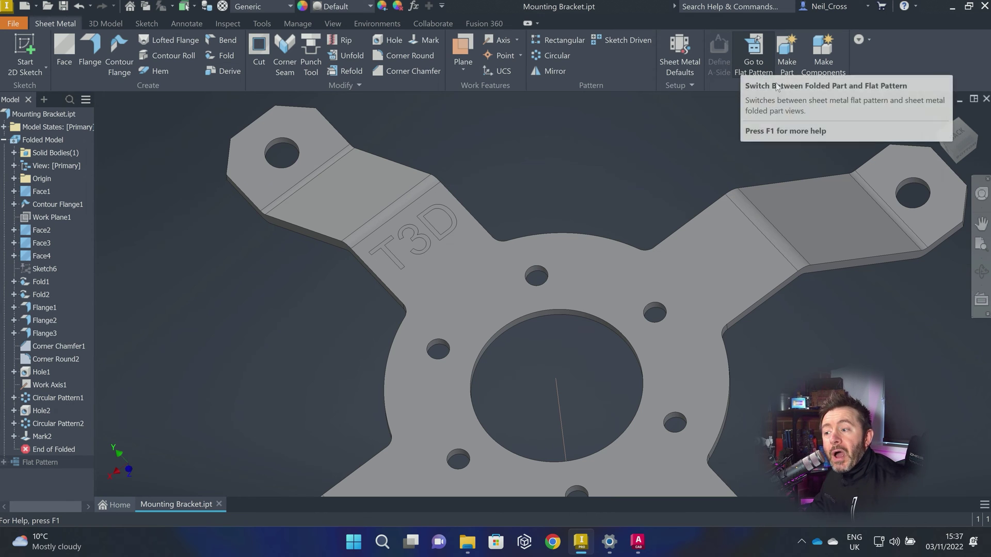
{"action": "left_click", "coordinate": [754, 59]}
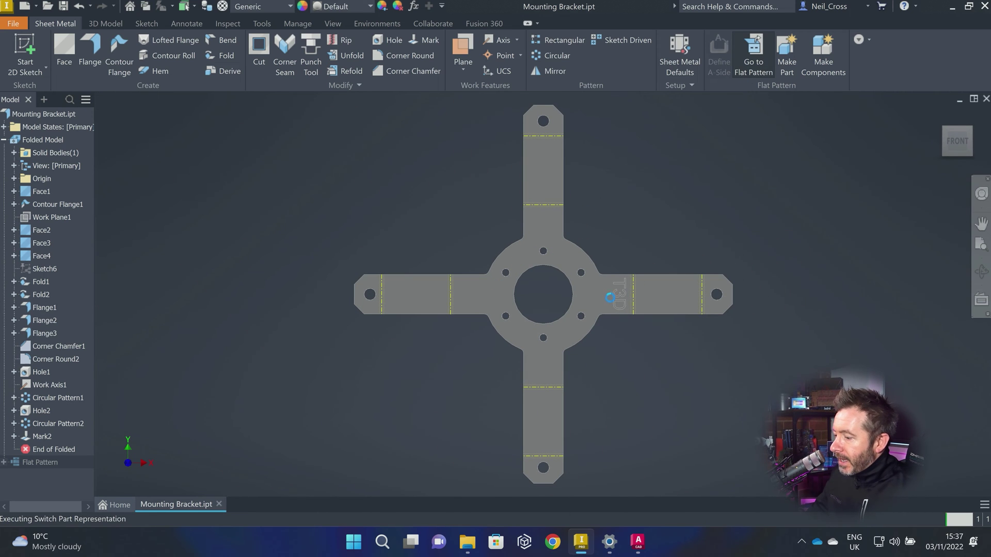
{"action": "mouse_move", "coordinate": [616, 305]}
{"action": "middle_mouse_down", "text": "shift"}
{"action": "mouse_move", "coordinate": [642, 270]}
{"action": "mouse_move", "coordinate": [611, 289]}
{"action": "mouse_move", "coordinate": [622, 298]}
{"action": "middle_mouse_up", "text": "shift"}
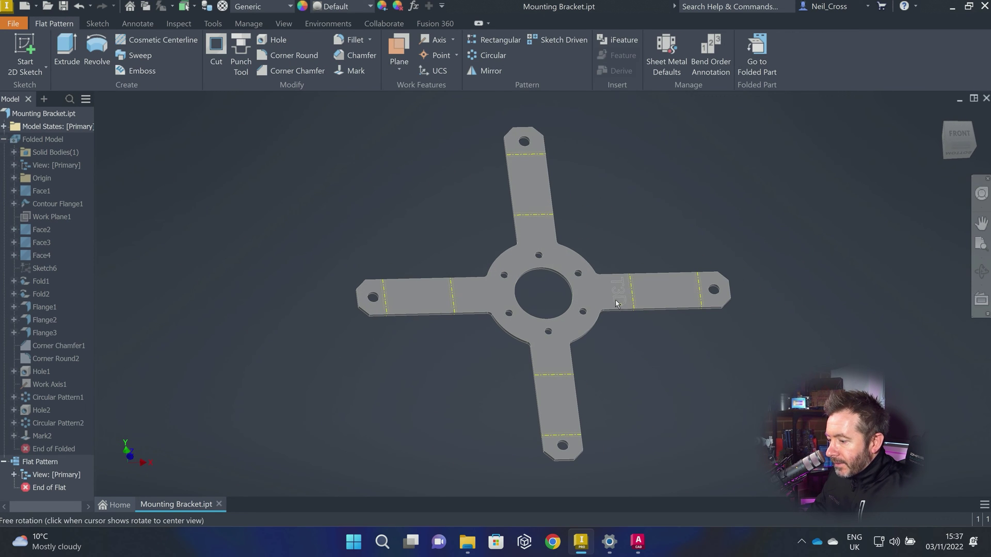
Step: Export the flat pattern to the Desktop as Mounting Bracket.dxf in AutoCAD 2018 DXF format, replacing the existing file
{"action": "right_click", "coordinate": [41, 462]}
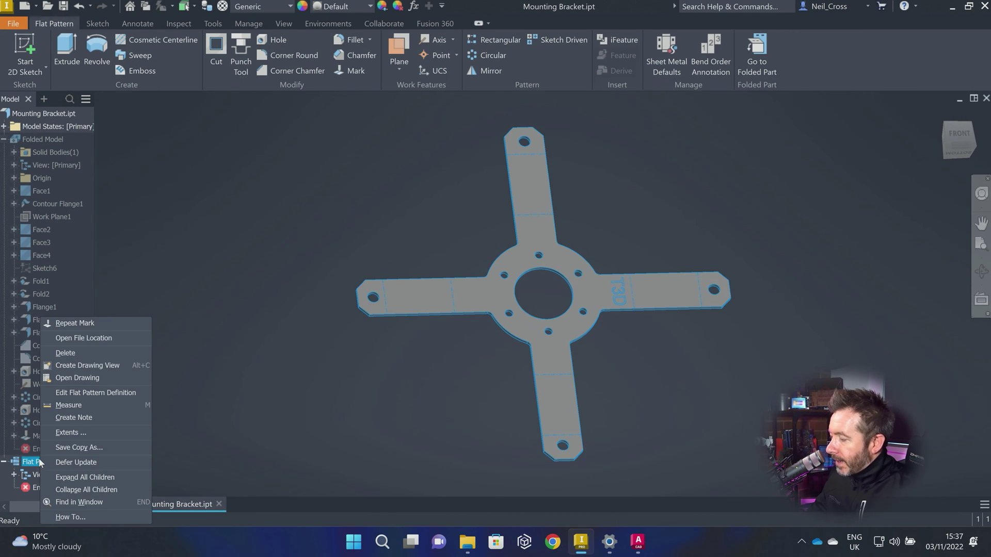
{"action": "left_click", "coordinate": [82, 447]}
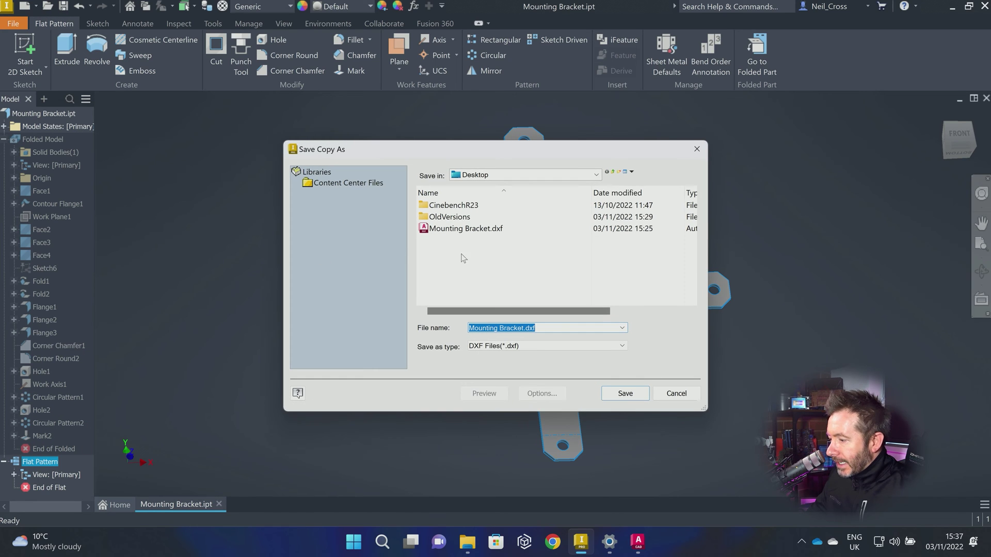
{"action": "left_click", "coordinate": [478, 232]}
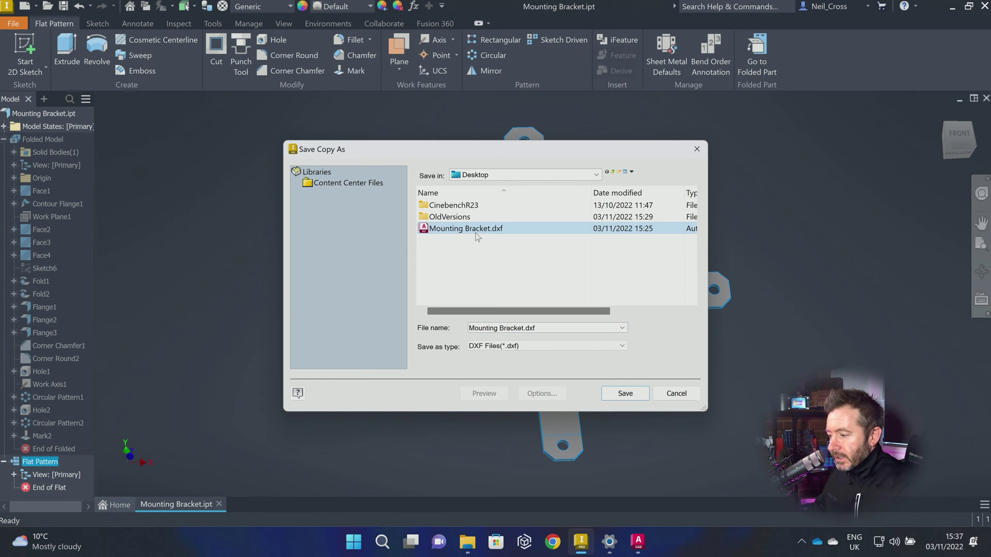
{"action": "key", "text": "Delete"}
{"action": "left_click", "coordinate": [622, 395]}
{"action": "left_click", "coordinate": [531, 279]}
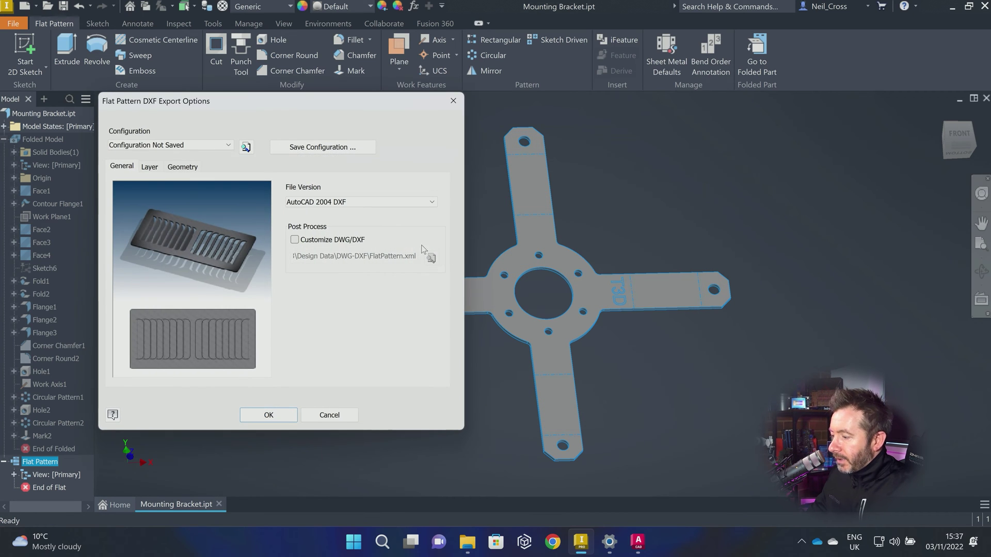
{"action": "left_click", "coordinate": [339, 204]}
{"action": "left_click", "coordinate": [389, 217]}
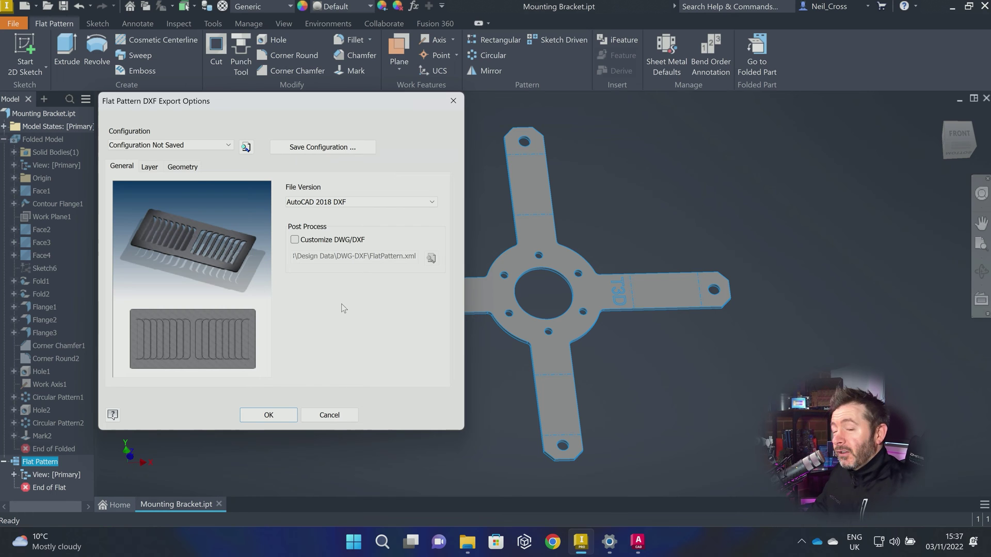
{"action": "left_click", "coordinate": [275, 419]}
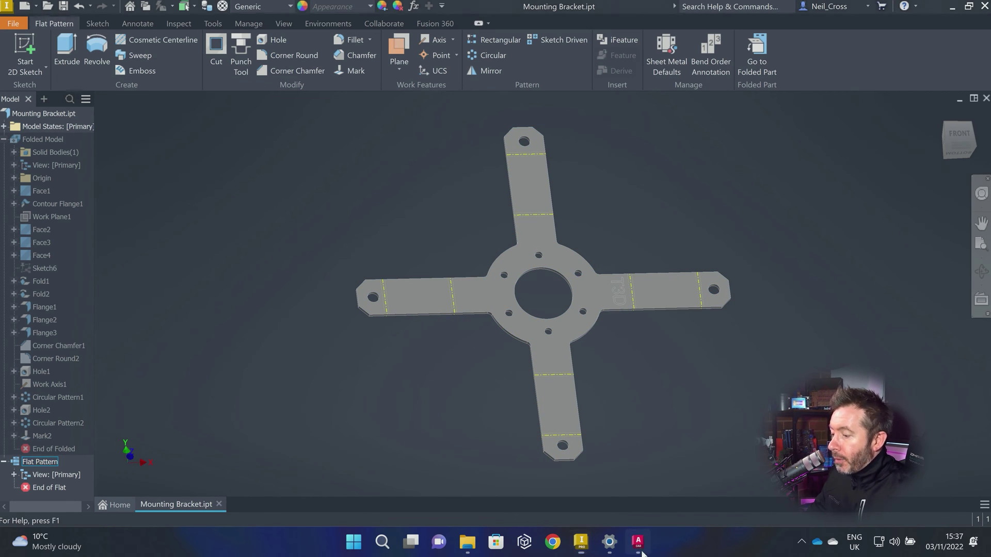
Step: Switch to AutoCAD and open Mounting Bracket.dxf from the Desktop with the file type set to DXF
{"action": "key", "text": "alt+Tab"}
{"action": "left_click", "coordinate": [53, 10]}
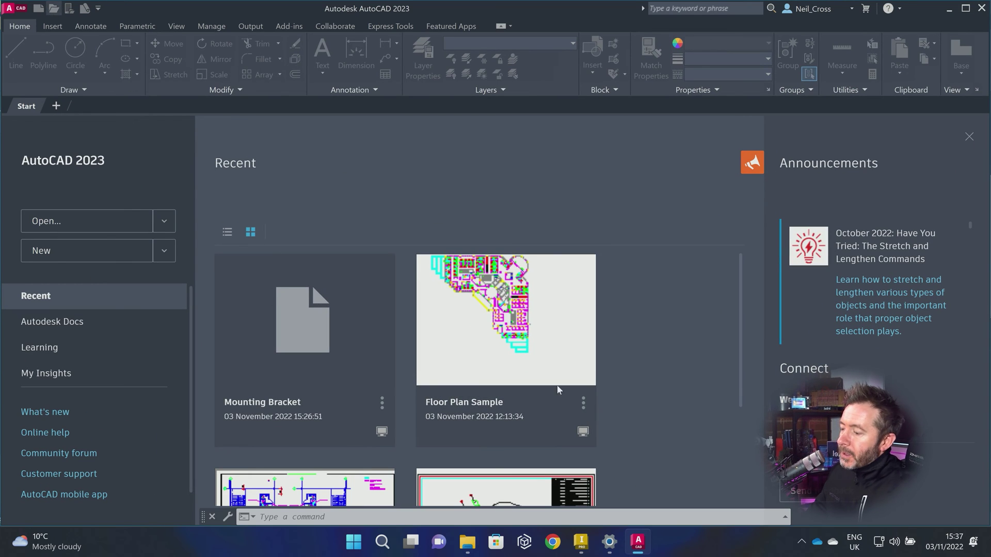
{"action": "left_click", "coordinate": [441, 403]}
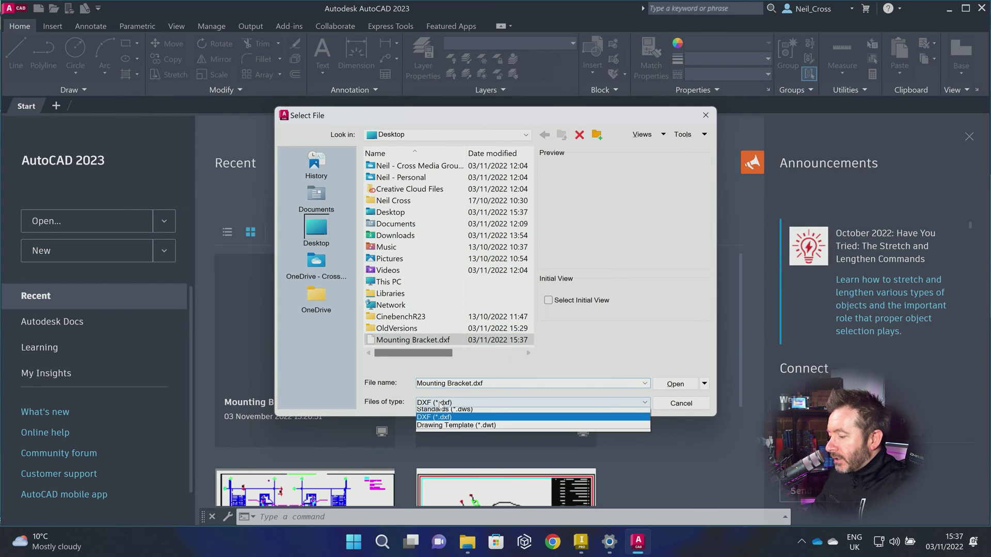
{"action": "left_click", "coordinate": [440, 428]}
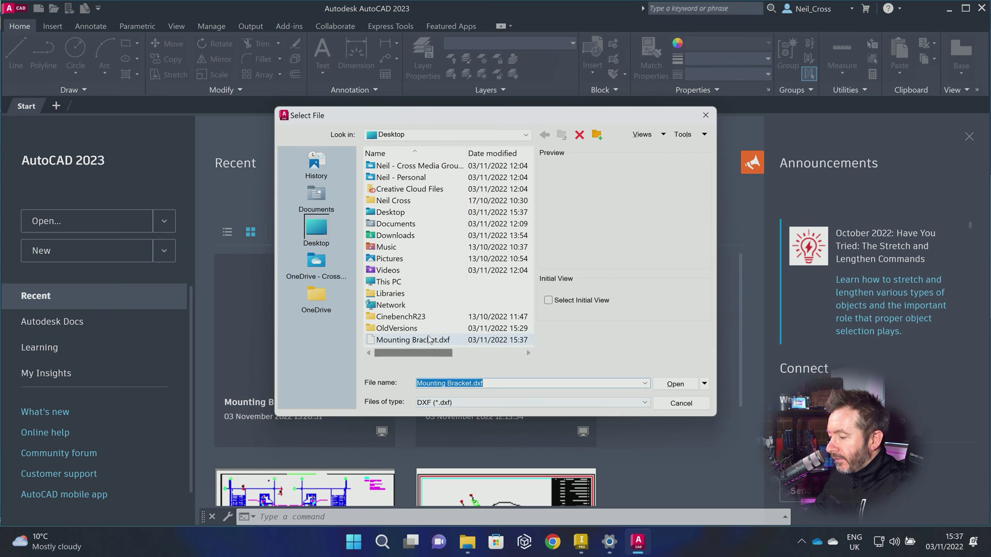
{"action": "left_click", "coordinate": [671, 386]}
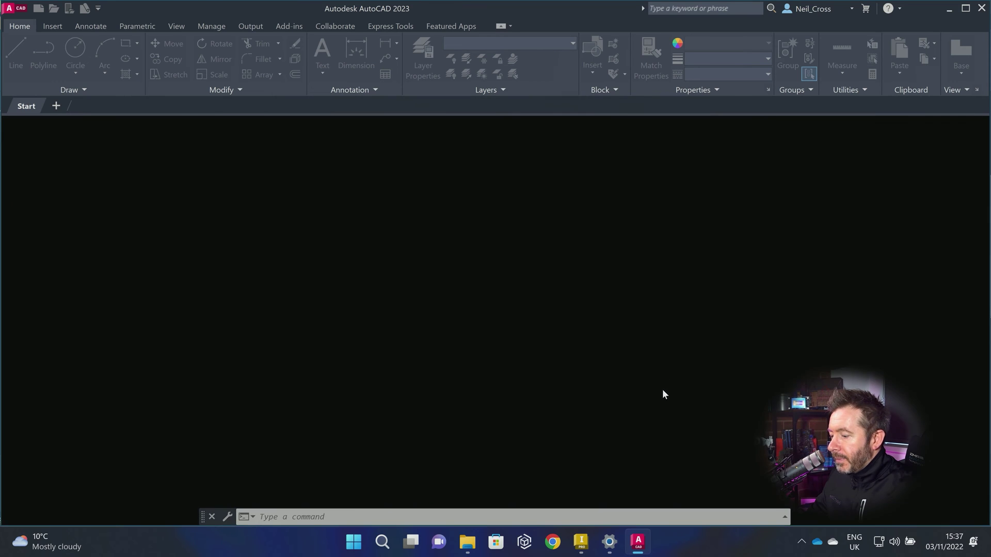
Step: Check which layer the T3D mark outline is on by selecting a segment of the 3, and clear the selection
{"action": "scroll", "coordinate": [275, 321], "scroll_direction": "up", "scroll_amount": 8}
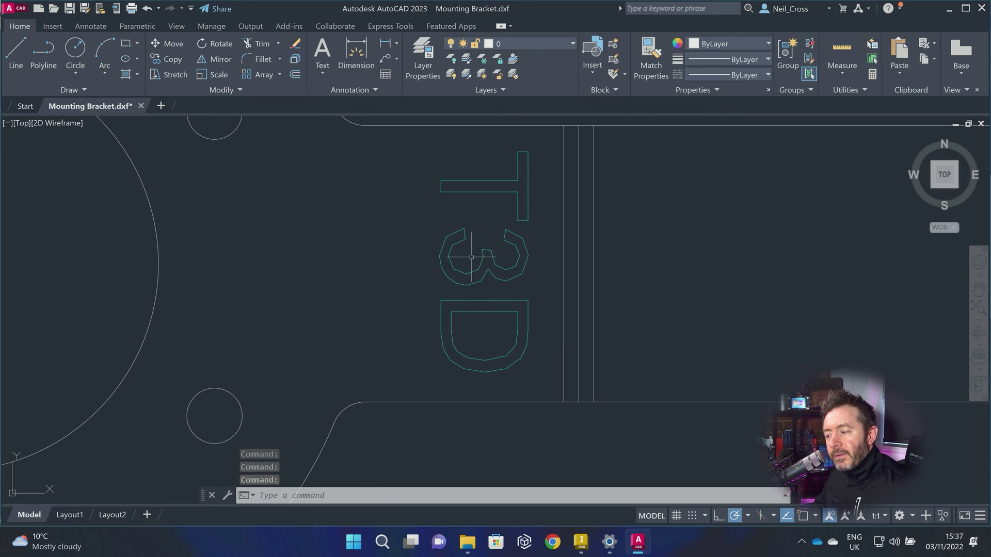
{"action": "left_click", "coordinate": [451, 267]}
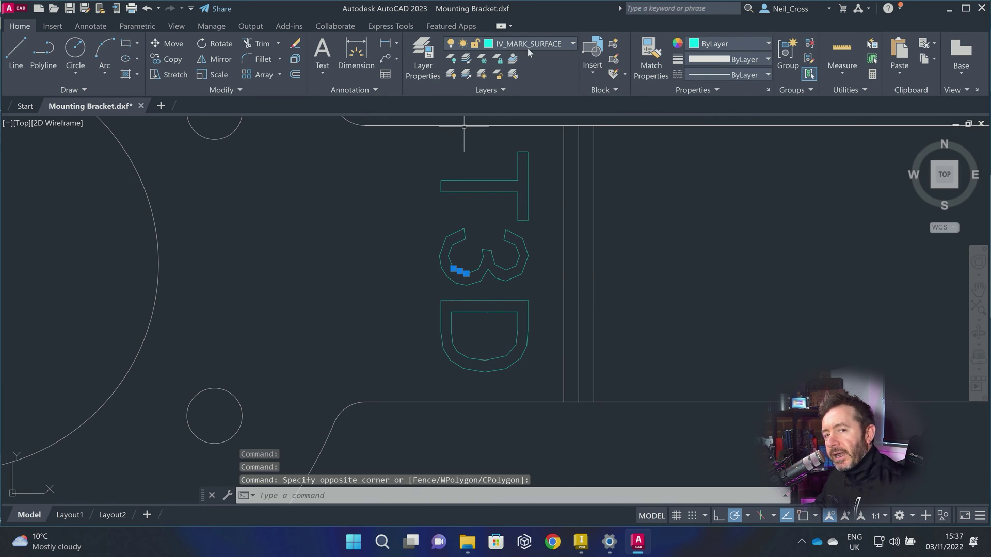
{"action": "key", "text": "Escape"}
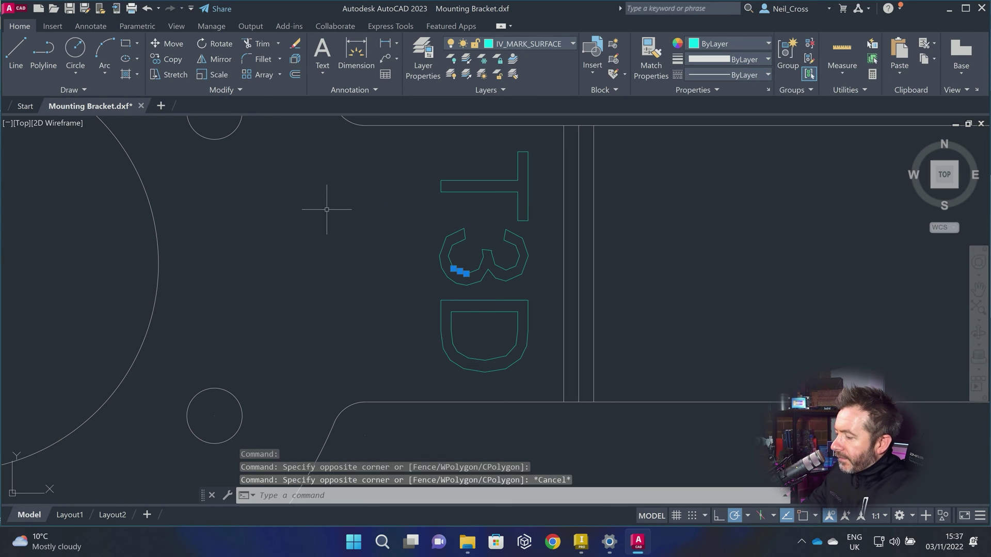
{"action": "key", "text": "Escape"}
{"action": "key", "text": "Escape"}
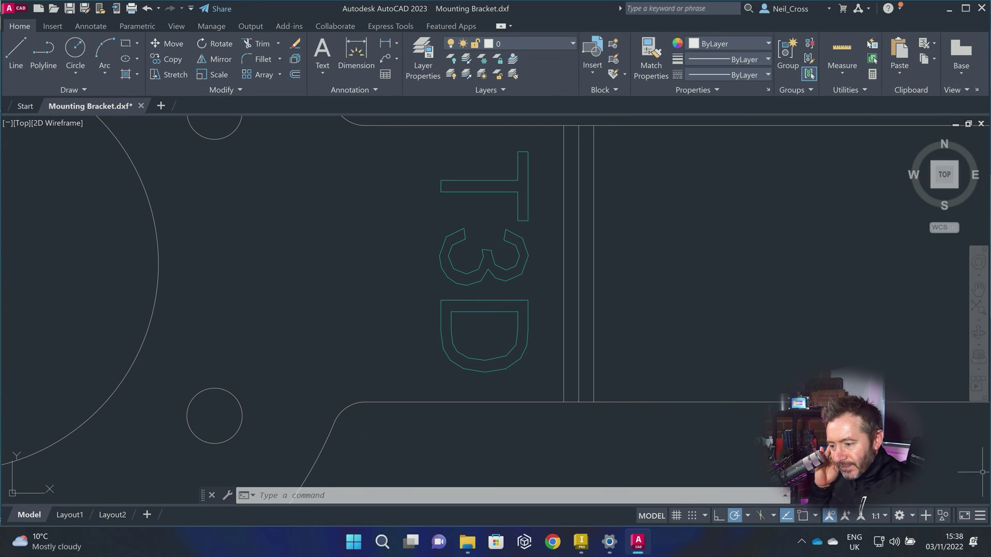
Step: Add the LineWeight toggle to the status bar and turn on lineweight display for the drawing
{"action": "left_click", "coordinate": [982, 516]}
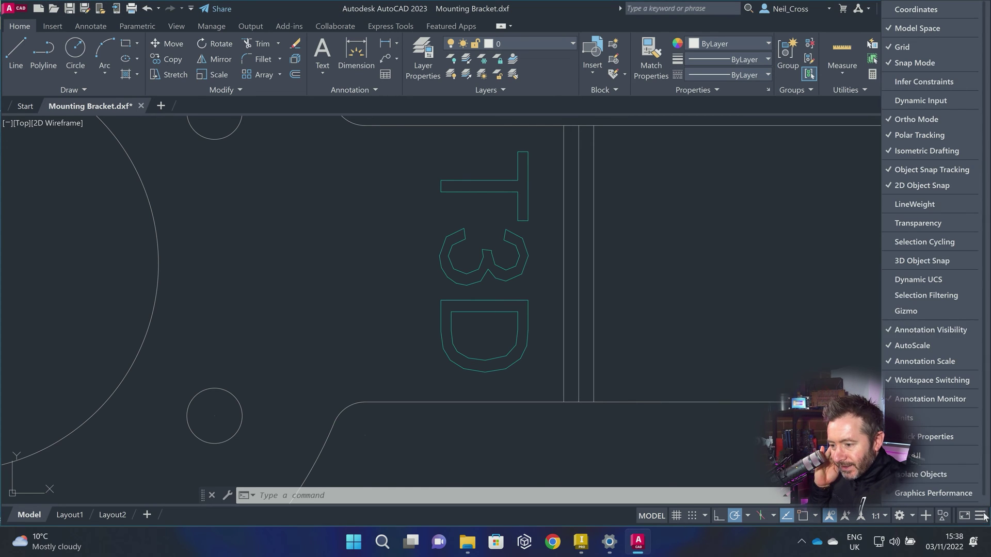
{"action": "left_click", "coordinate": [920, 205]}
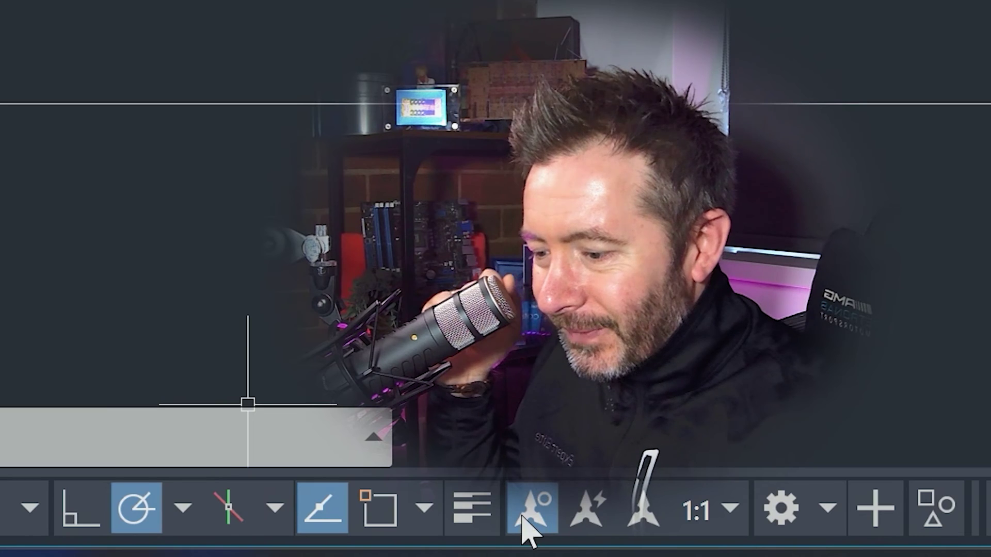
{"action": "double_click", "coordinate": [472, 508]}
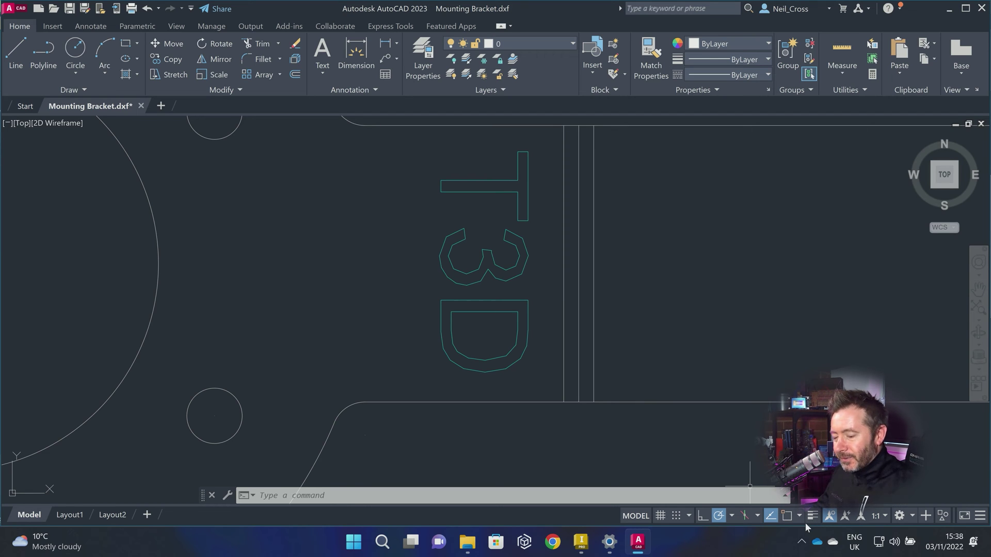
{"action": "left_click", "coordinate": [809, 519]}
{"action": "left_click", "coordinate": [809, 519]}
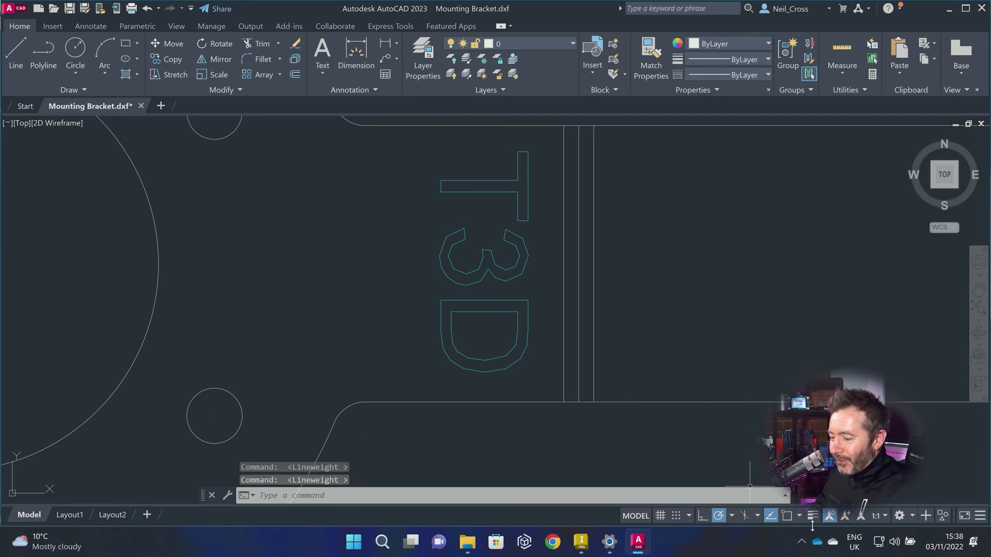
{"action": "left_click", "coordinate": [809, 519]}
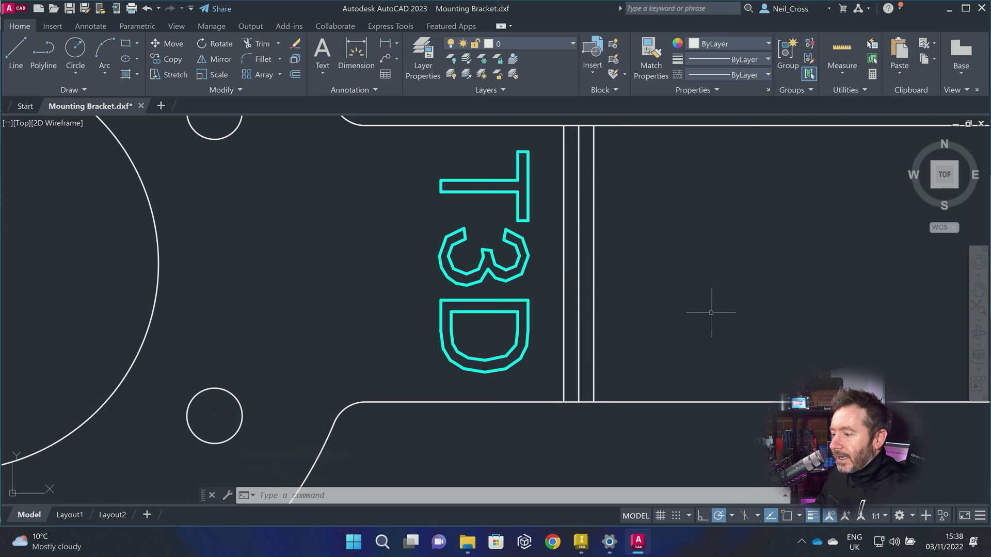
Step: Switch back to Inventor and return the mounting bracket from its flat pattern to the folded model
{"action": "left_click", "coordinate": [939, 8]}
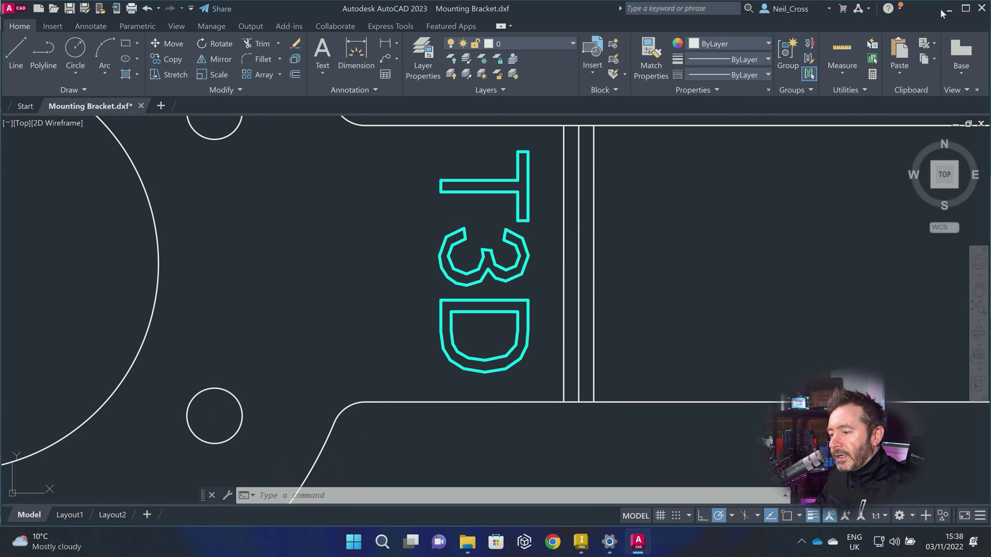
{"action": "left_click", "coordinate": [941, 9]}
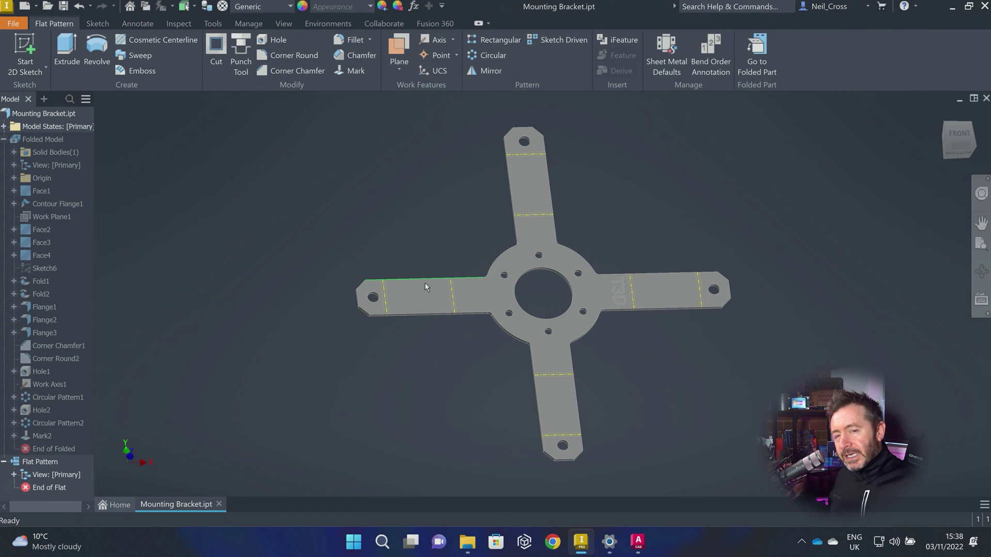
{"action": "mouse_move", "coordinate": [425, 282]}
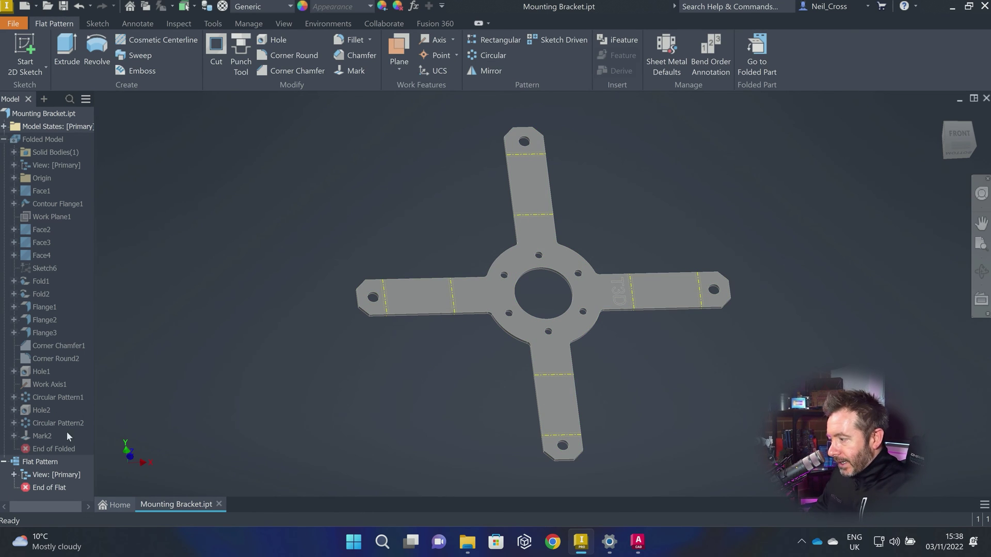
{"action": "double_click", "coordinate": [39, 139]}
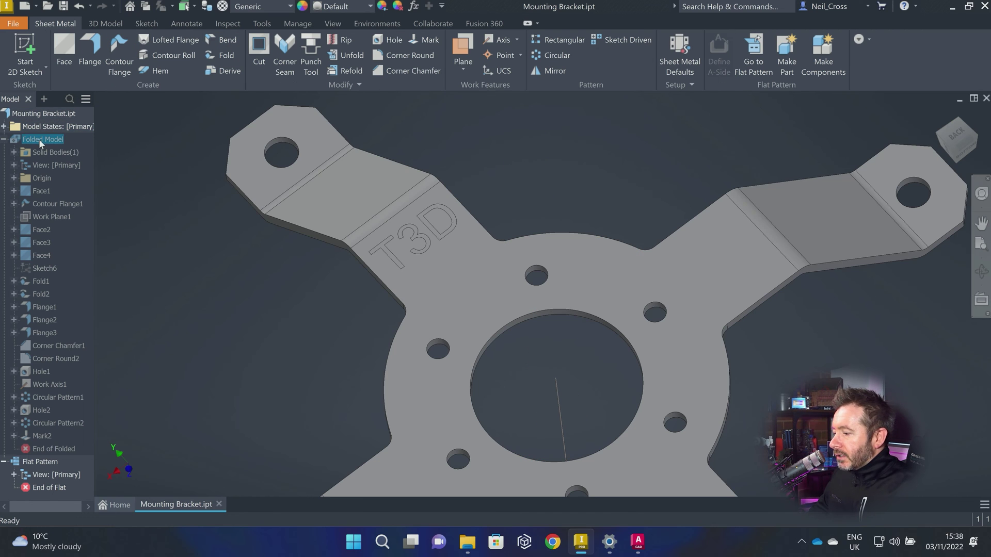
Step: Delete the T3D mark feature from the folded bracket together with its sketch
{"action": "middle_click_drag", "start_coordinate": [469, 246], "coordinate": [503, 248], "text": "shift"}
{"action": "scroll", "coordinate": [504, 247], "scroll_direction": "down", "scroll_amount": 5}
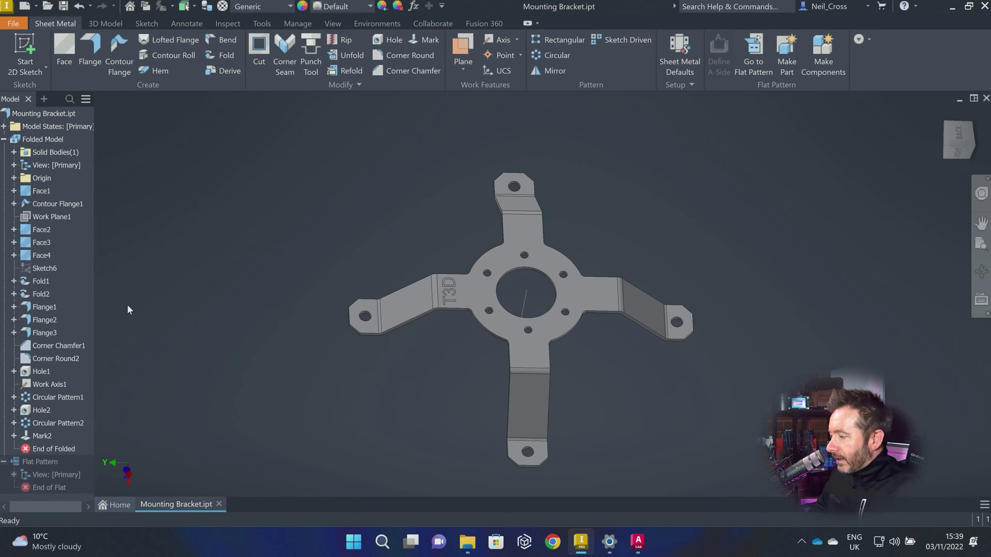
{"action": "right_click", "coordinate": [56, 437]}
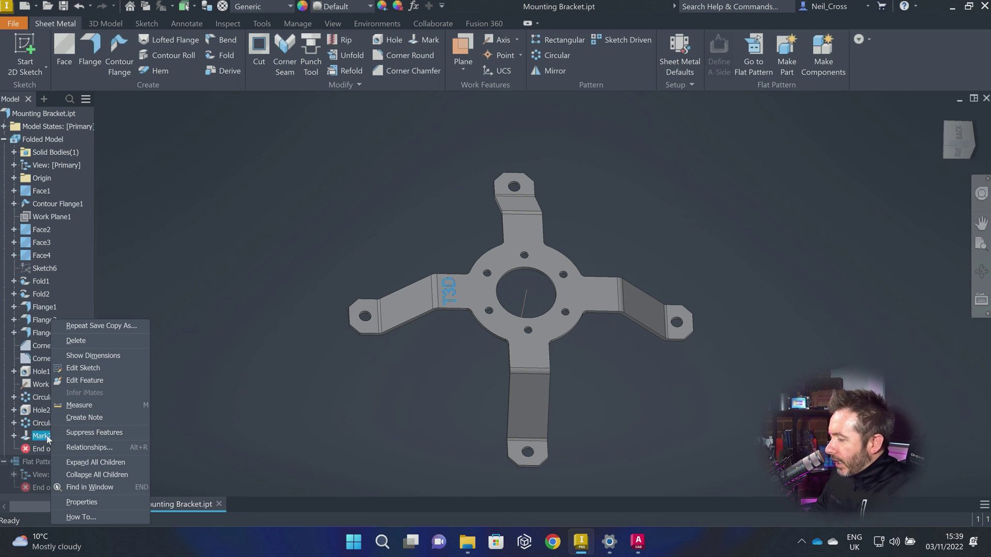
{"action": "left_click", "coordinate": [82, 345]}
{"action": "left_click", "coordinate": [244, 240]}
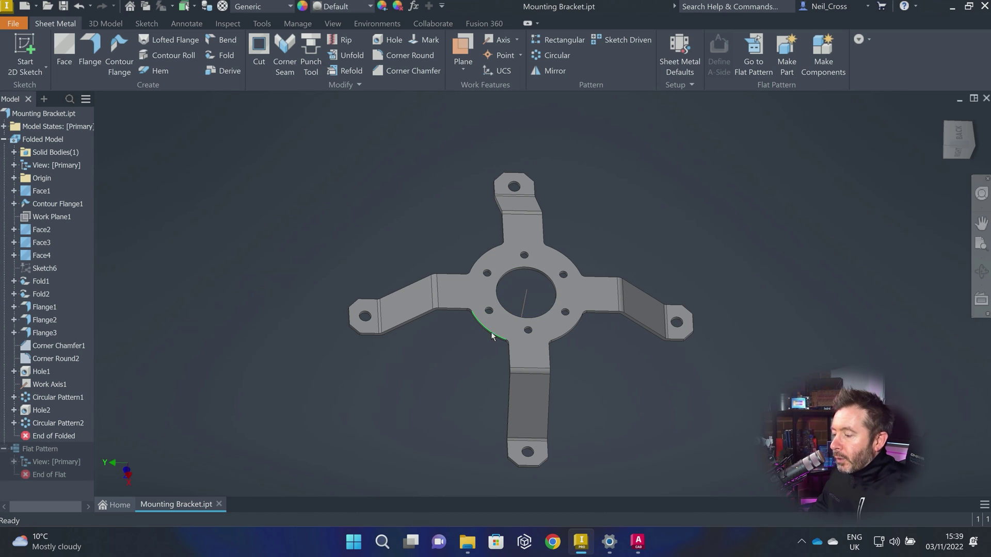
Step: Start a sketch on the bracket's flat centre face and add the text "fbgfbdgfbsb" to it
{"action": "left_click", "coordinate": [35, 49]}
{"action": "left_click", "coordinate": [438, 297]}
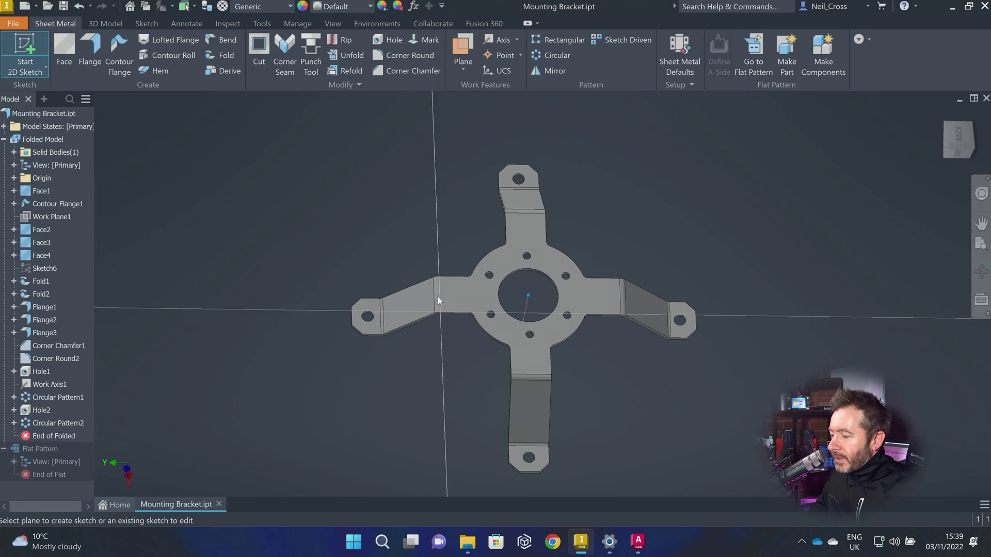
{"action": "key", "text": "t"}
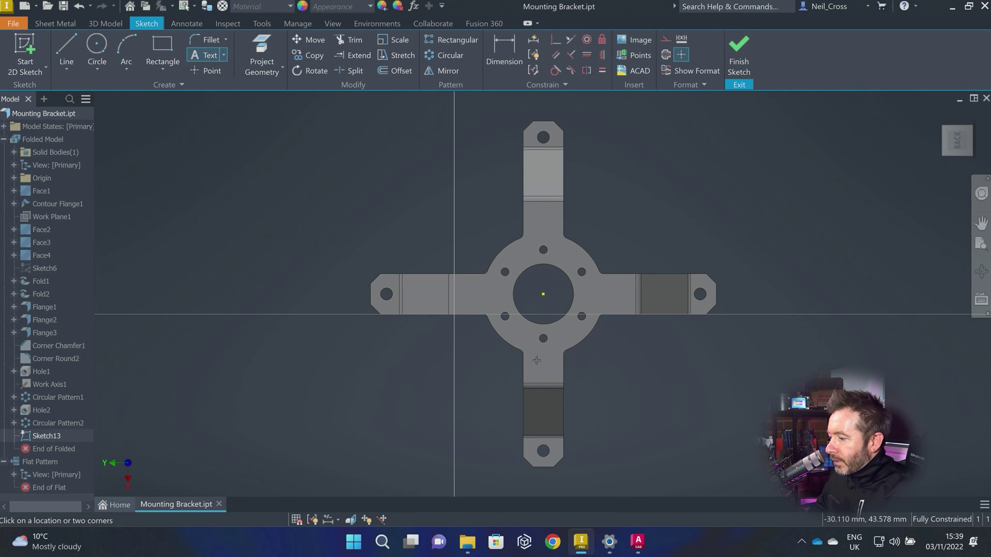
{"action": "left_click", "coordinate": [474, 310]}
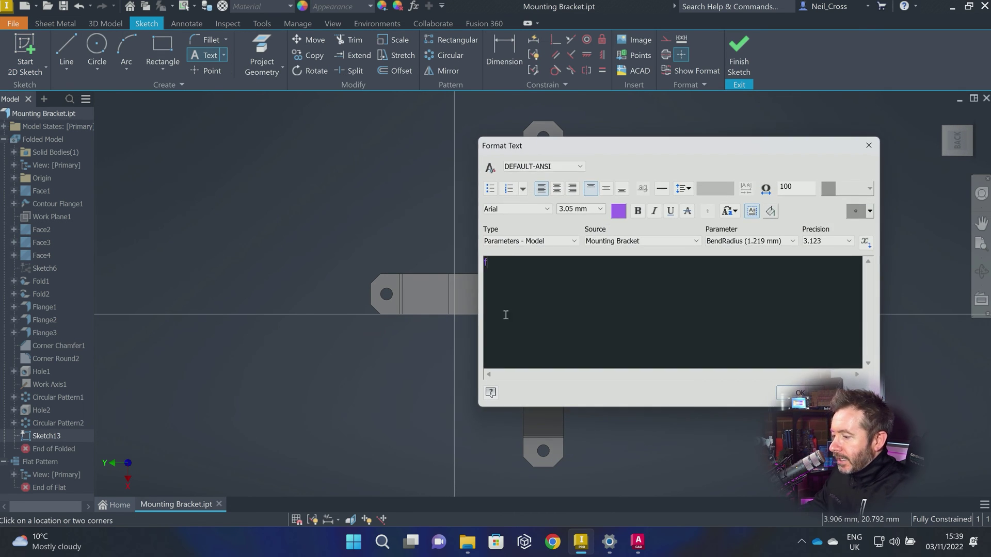
{"action": "left_click", "coordinate": [779, 401]}
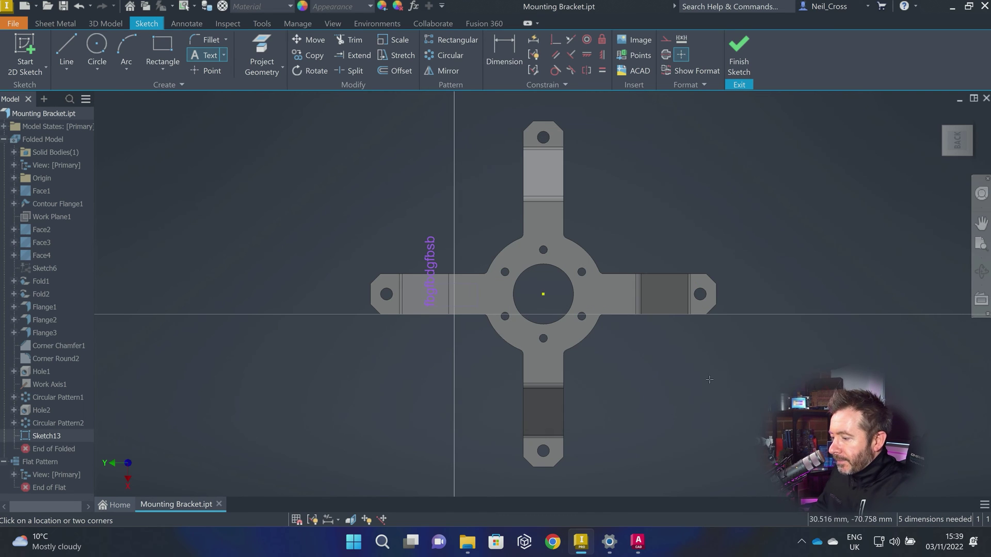
{"action": "key", "text": "Escape"}
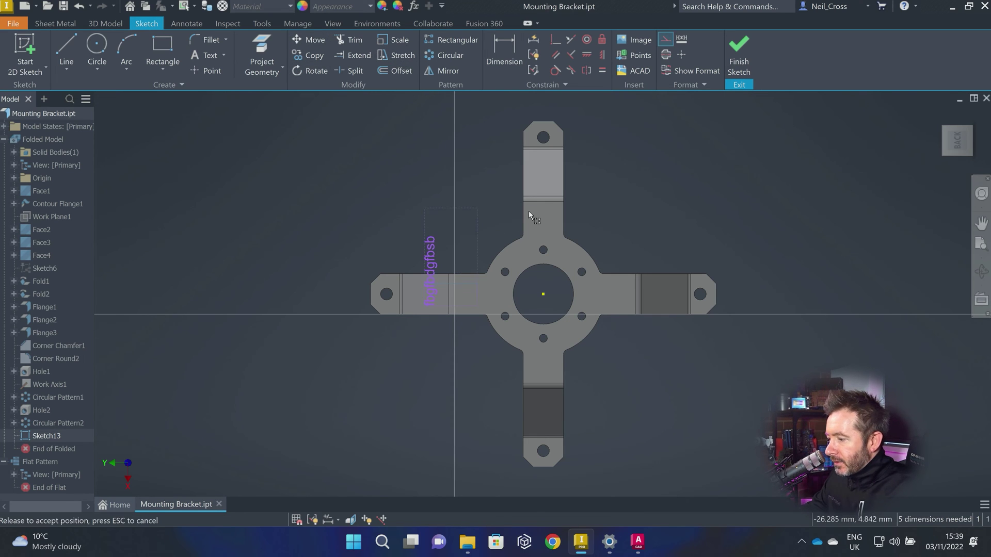
Step: Move the text onto an arm so it runs across the bend, and finish the sketch
{"action": "left_click_drag", "start_coordinate": [428, 304], "coordinate": [550, 134]}
{"action": "left_click_drag", "start_coordinate": [551, 136], "coordinate": [552, 136]}
{"action": "middle_click_drag", "start_coordinate": [555, 232], "coordinate": [541, 260], "text": "shift"}
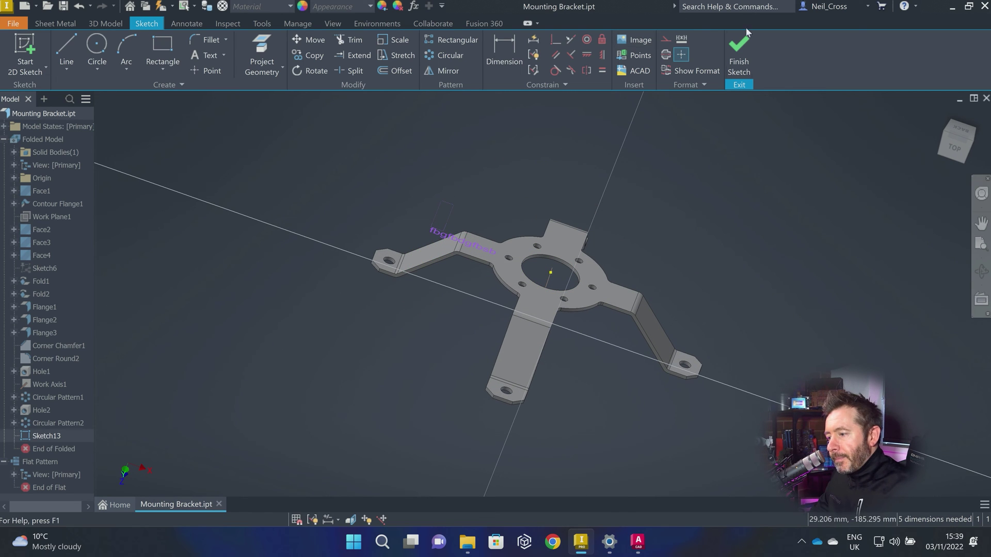
{"action": "left_click", "coordinate": [739, 57]}
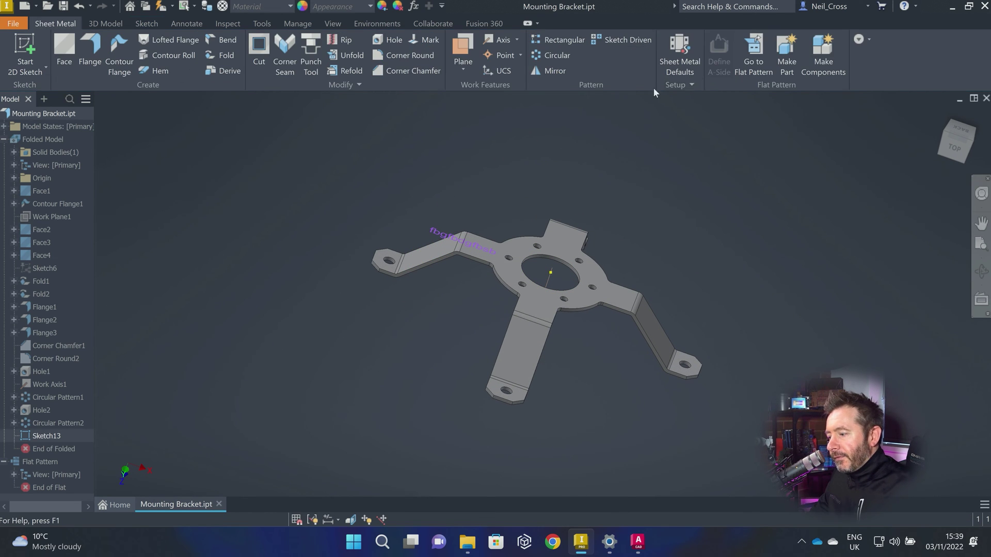
Step: Try to mark the "fbgfbdgfbsb" text across the folded bend with the Mark Surface style
{"action": "left_click", "coordinate": [425, 40]}
{"action": "left_click", "coordinate": [476, 245]}
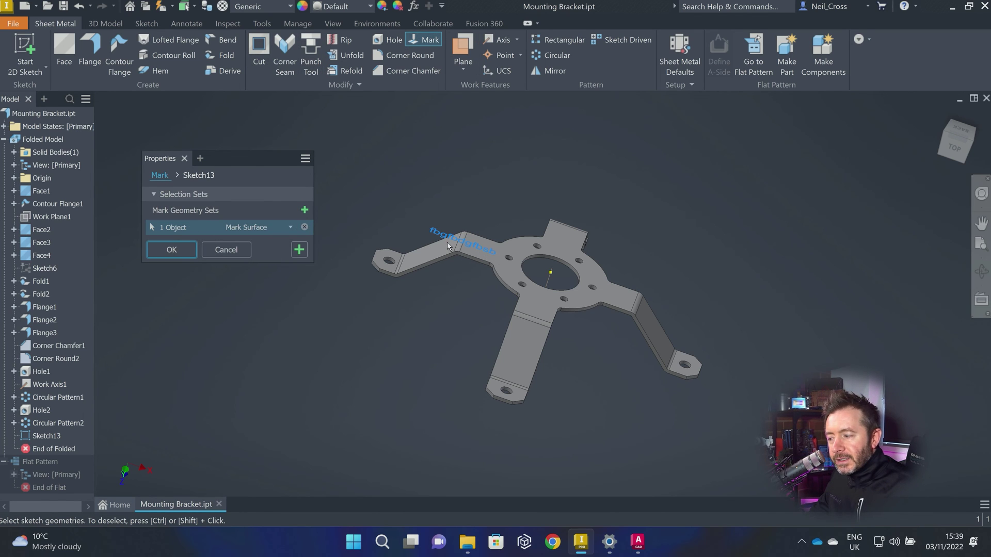
{"action": "left_click", "coordinate": [168, 253]}
{"action": "scroll", "coordinate": [476, 247], "scroll_direction": "up", "scroll_amount": 5}
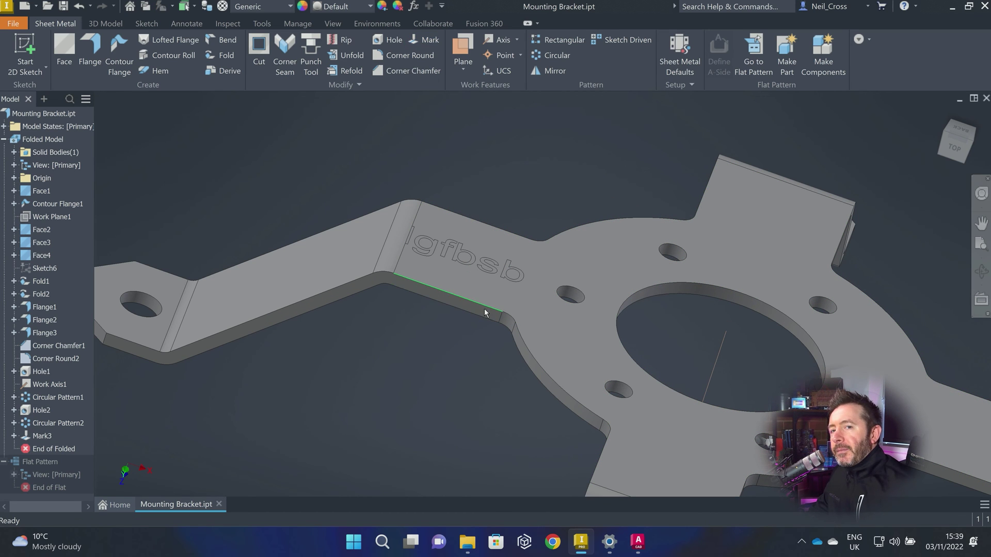
Step: Undo the mark on the folded arm and delete its text sketch
{"action": "key", "text": "ctrl+z"}
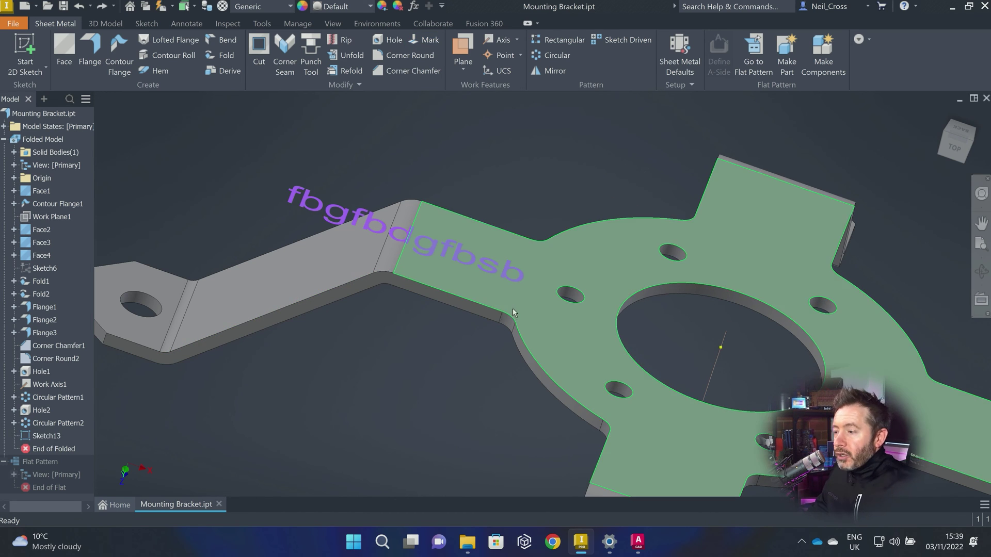
{"action": "mouse_move", "coordinate": [459, 235]}
{"action": "middle_mouse_down", "text": "shift"}
{"action": "mouse_move", "coordinate": [506, 232]}
{"action": "mouse_move", "coordinate": [468, 252]}
{"action": "middle_mouse_up", "text": "shift"}
{"action": "scroll", "coordinate": [468, 252], "scroll_direction": "down", "scroll_amount": 5}
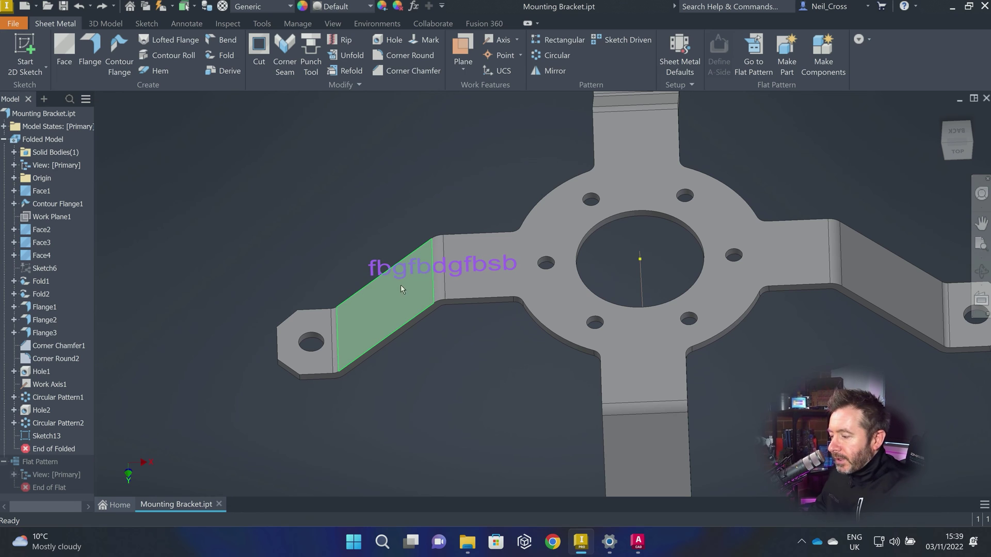
{"action": "right_click", "coordinate": [54, 438]}
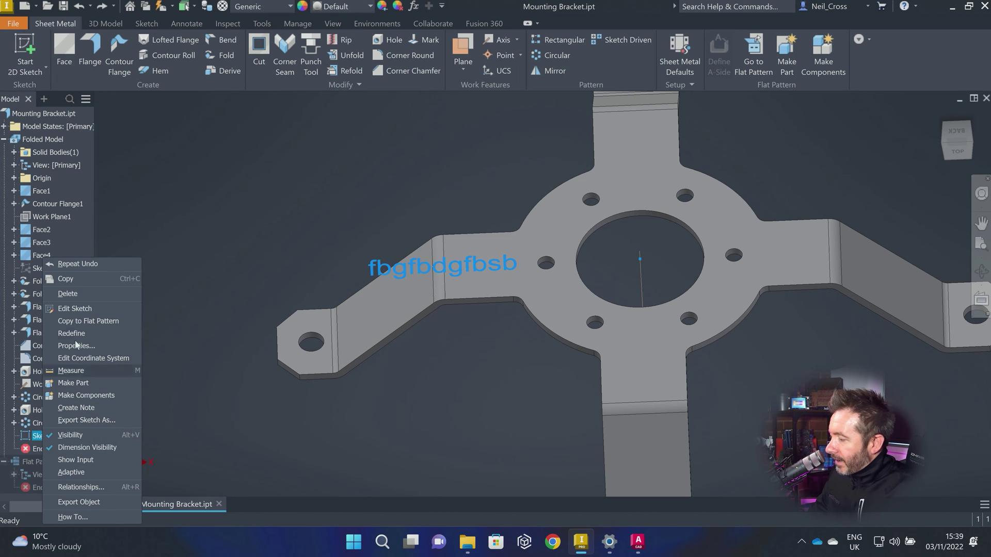
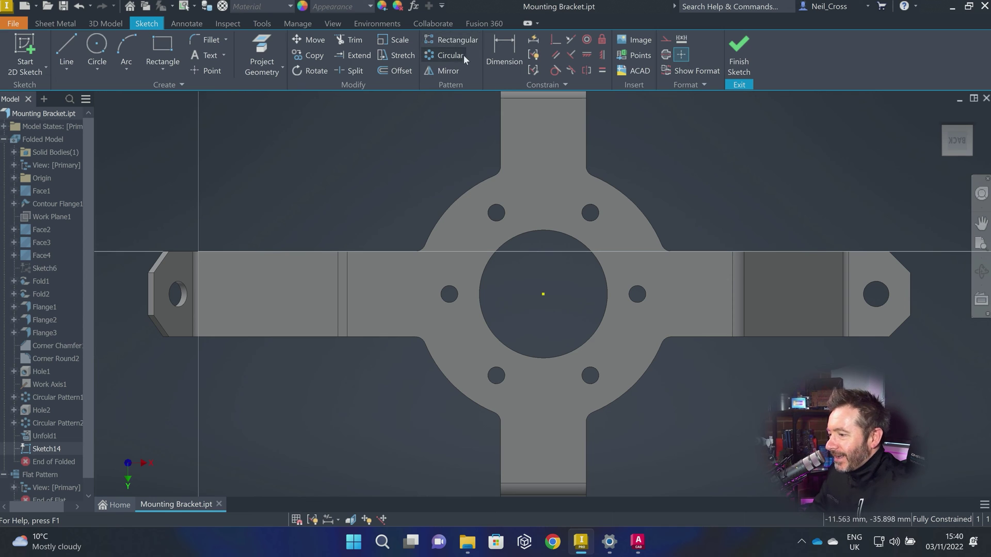
Step: Add the sketch text "3D ACROSS BEND" on the unfolded arm and widen its box so it fits one line across the bend
{"action": "left_click", "coordinate": [209, 55]}
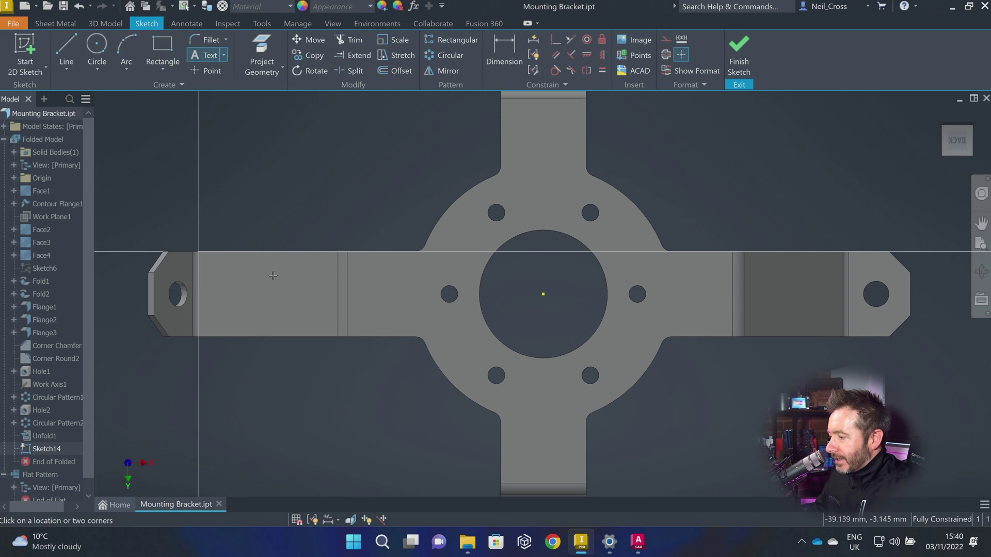
{"action": "left_click", "coordinate": [409, 317]}
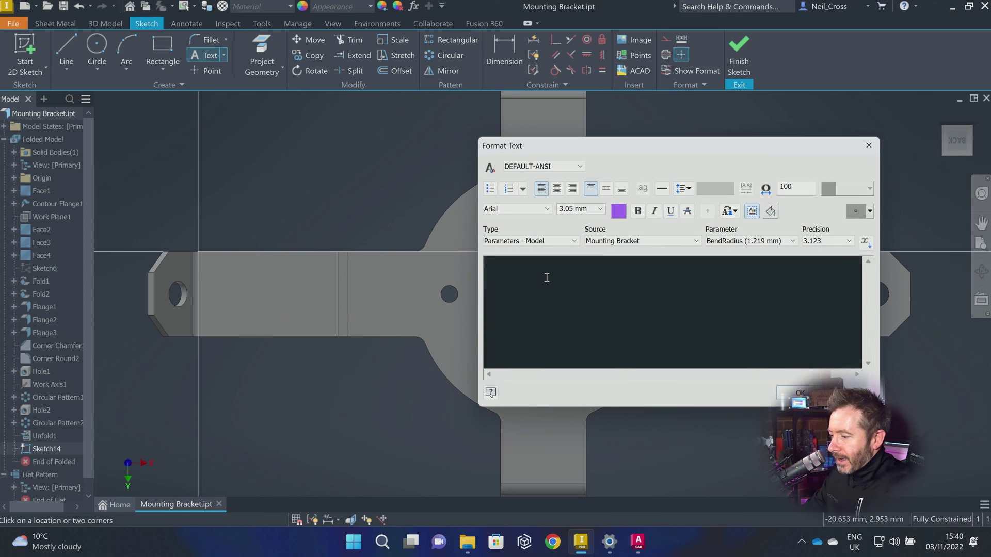
{"action": "type", "text": "3D"}
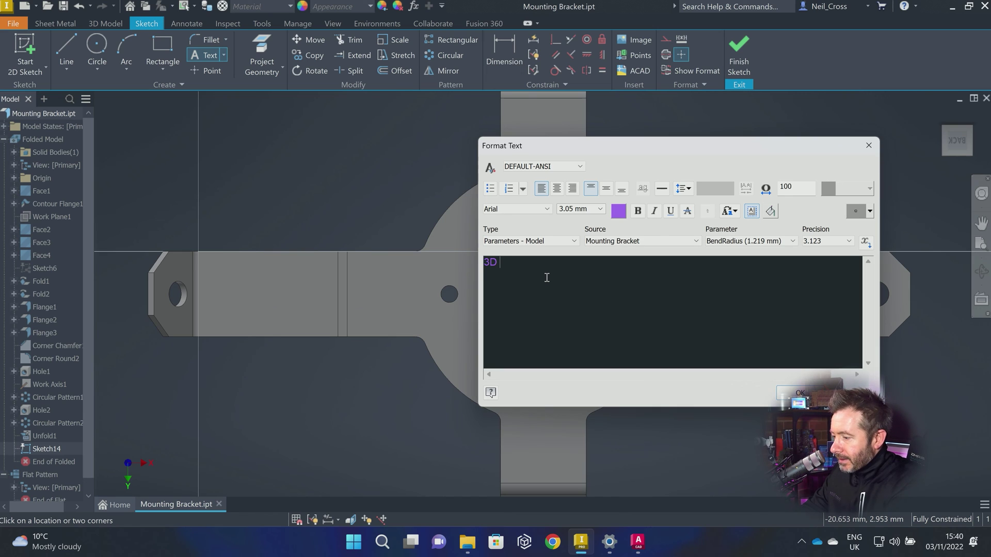
{"action": "type", "text": " ACROSS BEND"}
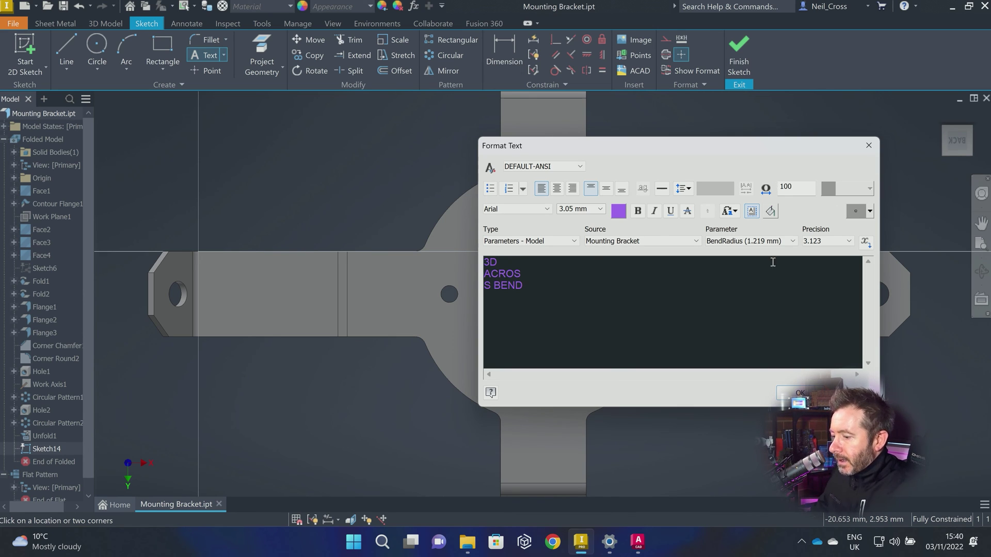
{"action": "left_click", "coordinate": [795, 393]}
{"action": "key", "text": "Escape"}
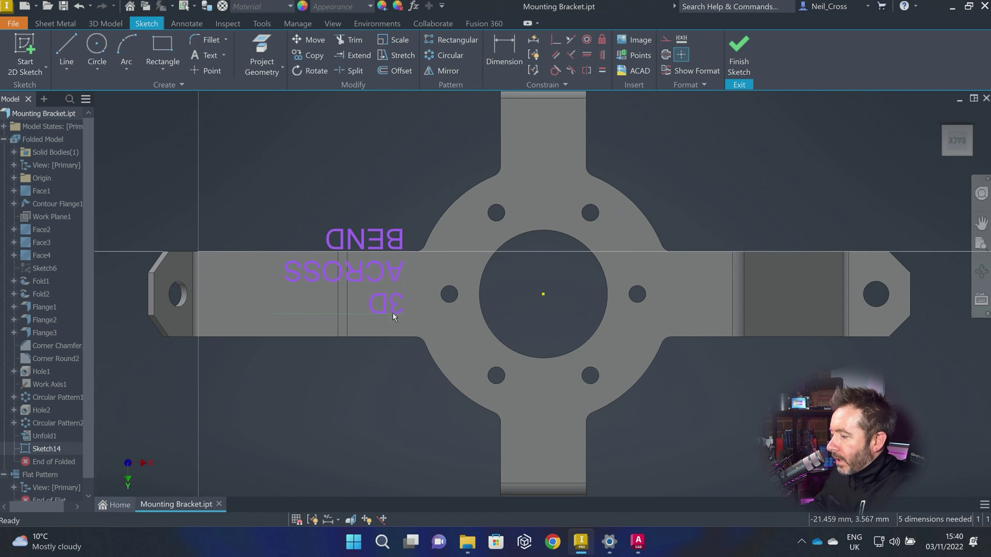
{"action": "left_click_drag", "start_coordinate": [389, 309], "coordinate": [378, 326]}
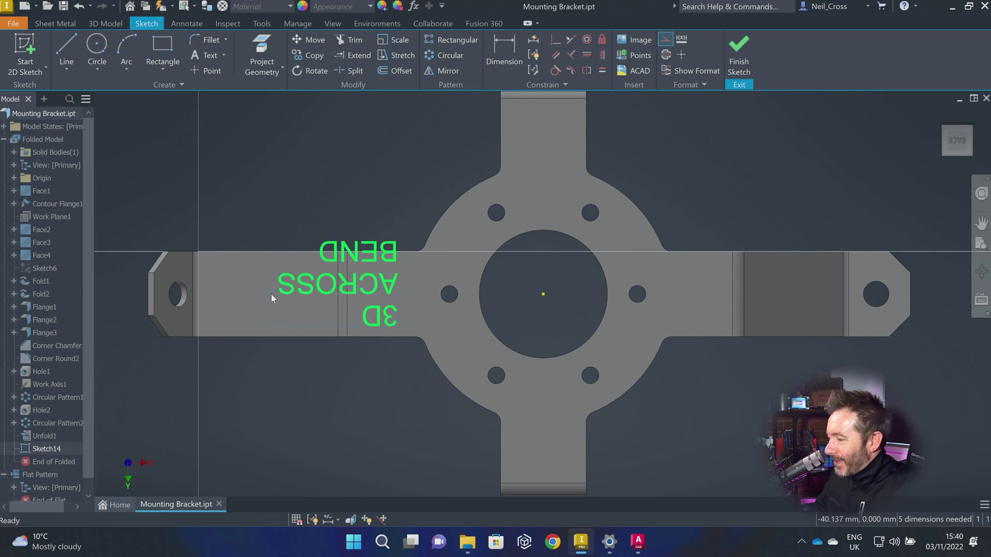
{"action": "left_click_drag", "start_coordinate": [189, 274], "coordinate": [327, 276]}
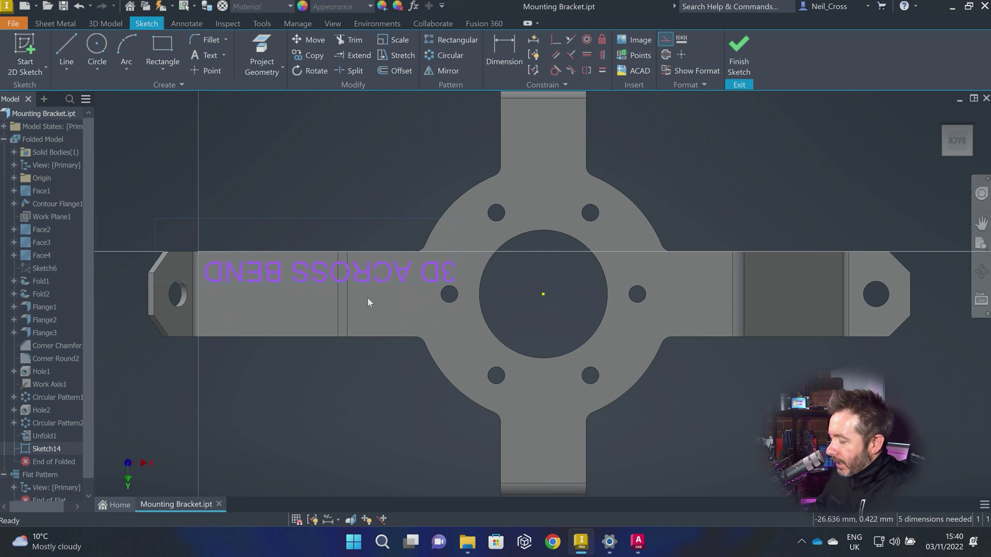
Step: Finish the sketch and mark the 3D ACROSS BEND text on the unfolded arm with the Mark Surface style
{"action": "left_click", "coordinate": [747, 54]}
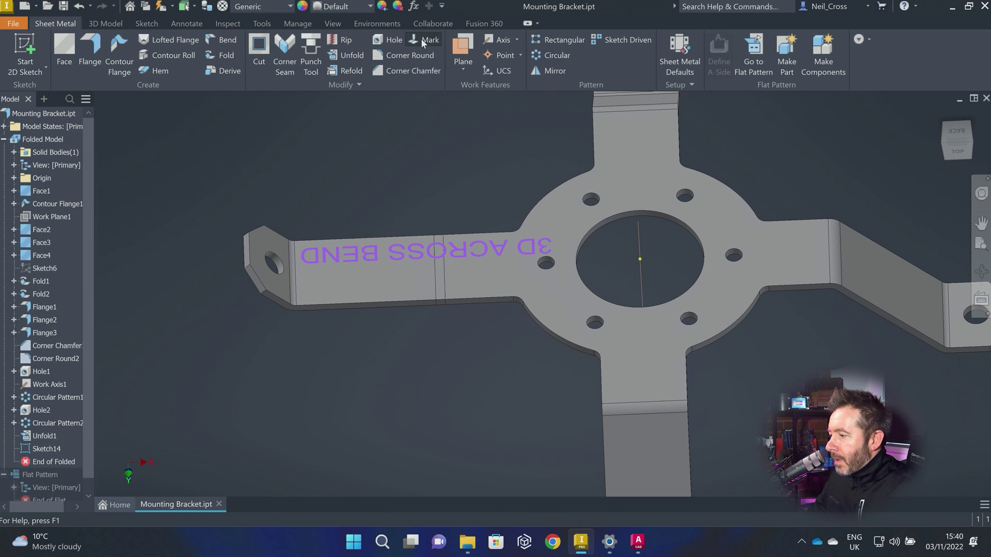
{"action": "left_click", "coordinate": [422, 41]}
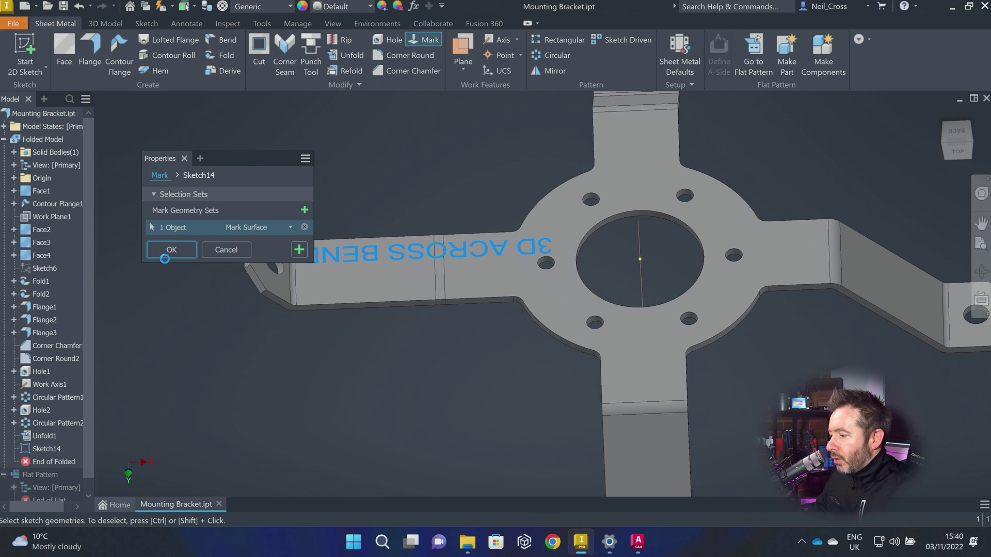
{"action": "left_click", "coordinate": [161, 253]}
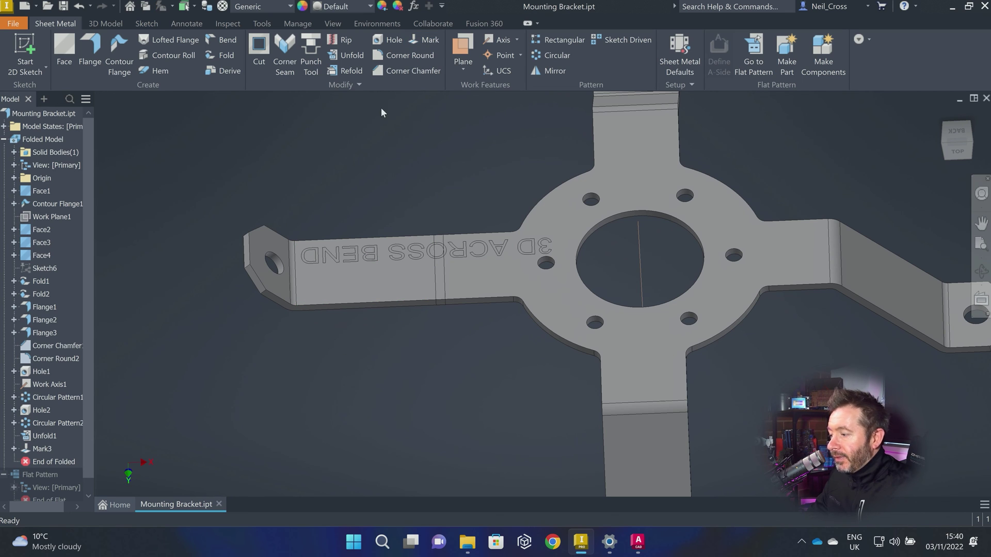
Step: Refold the unfolded bend under the 3D ACROSS BEND text, keeping the central plate face stationary, and inspect the marked arm
{"action": "left_click", "coordinate": [345, 75]}
{"action": "left_click", "coordinate": [470, 269]}
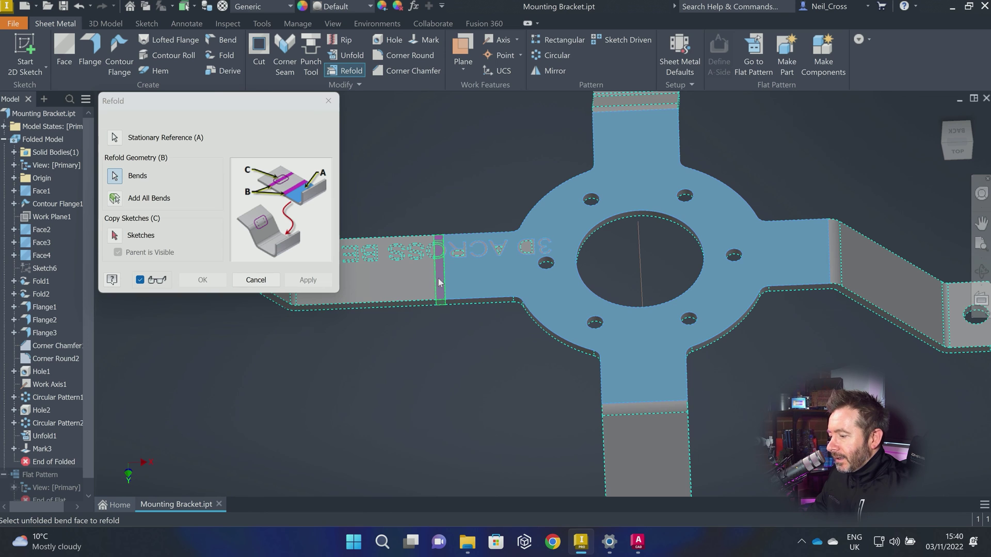
{"action": "left_click", "coordinate": [440, 281]}
{"action": "left_click", "coordinate": [202, 280]}
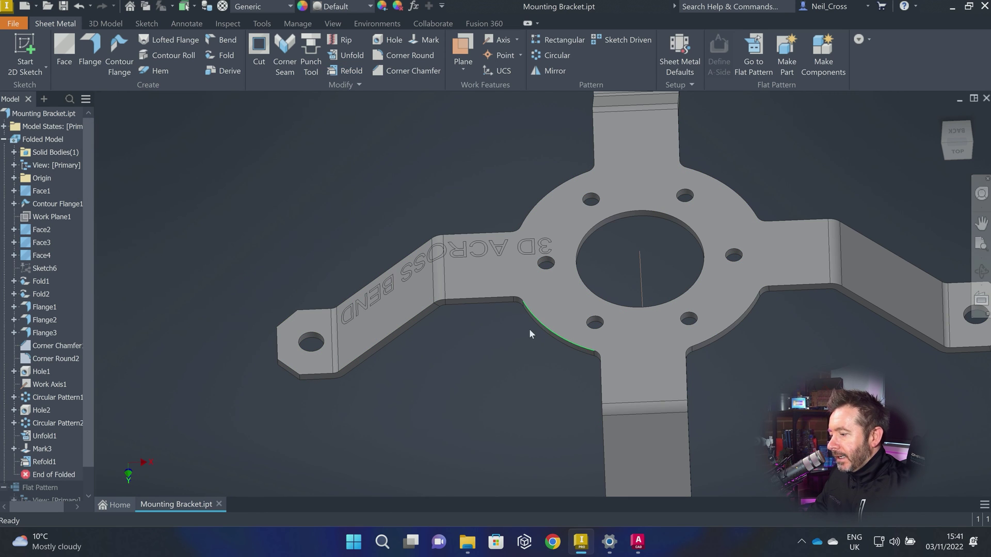
{"action": "middle_click_drag", "start_coordinate": [449, 310], "coordinate": [500, 343], "text": "shift"}
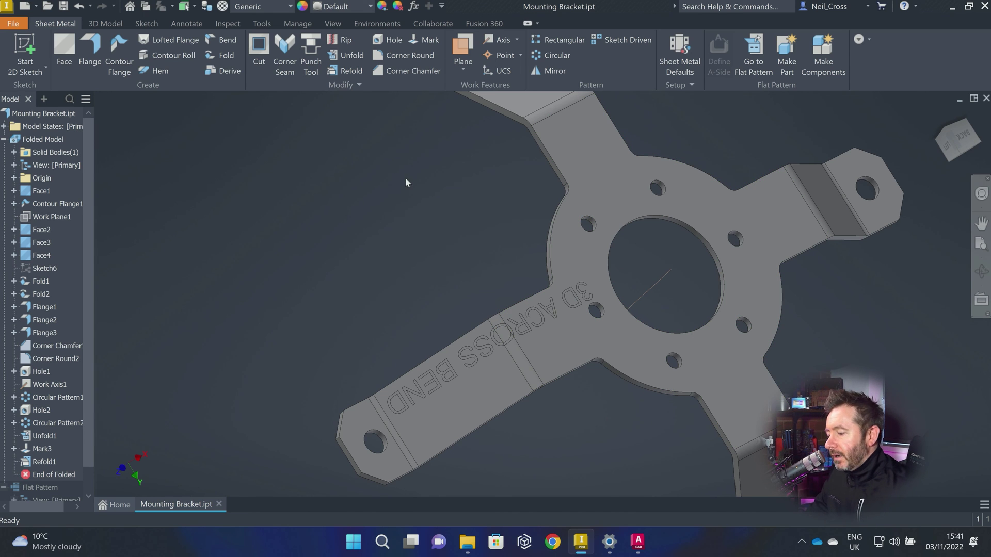
{"action": "mouse_move", "coordinate": [412, 232]}
{"action": "middle_mouse_down", "text": "shift"}
{"action": "mouse_move", "coordinate": [483, 183]}
{"action": "mouse_move", "coordinate": [542, 217]}
{"action": "mouse_move", "coordinate": [585, 265]}
{"action": "mouse_move", "coordinate": [556, 270]}
{"action": "mouse_move", "coordinate": [564, 262]}
{"action": "mouse_move", "coordinate": [537, 224]}
{"action": "mouse_move", "coordinate": [424, 247]}
{"action": "mouse_move", "coordinate": [447, 253]}
{"action": "middle_mouse_up", "text": "shift"}
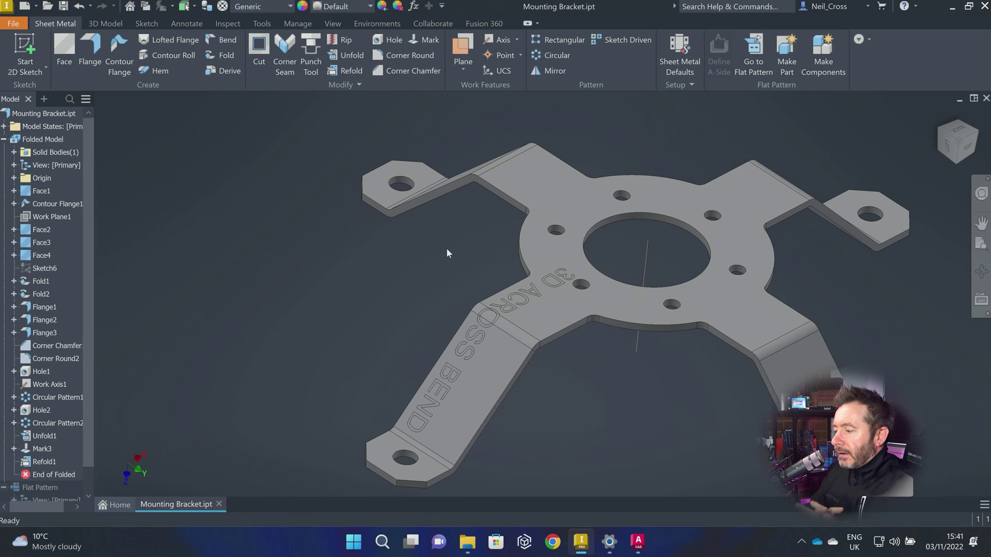
Step: Create a new blank standard part and show the additional solid modification commands
{"action": "left_click", "coordinate": [24, 6]}
{"action": "double_click", "coordinate": [406, 167]}
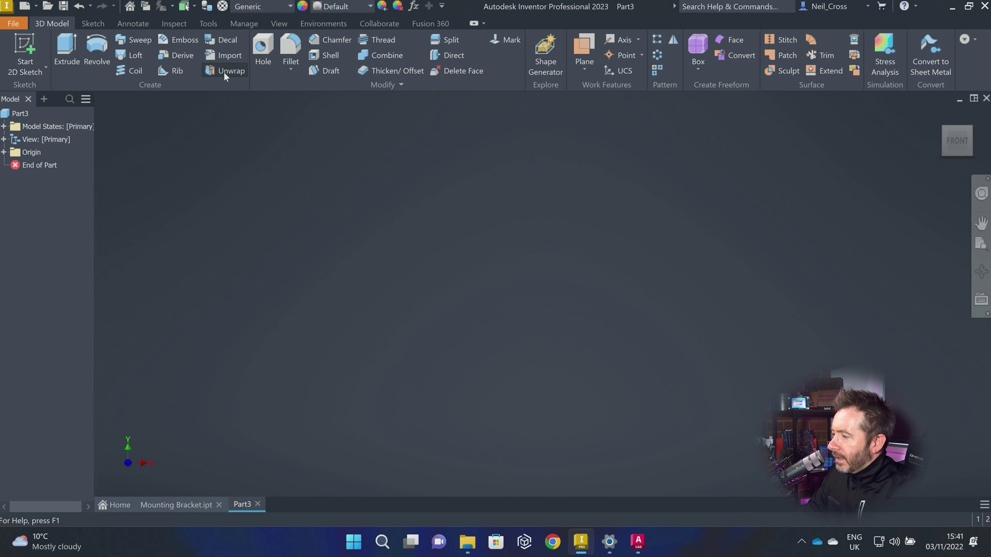
{"action": "left_click", "coordinate": [317, 83]}
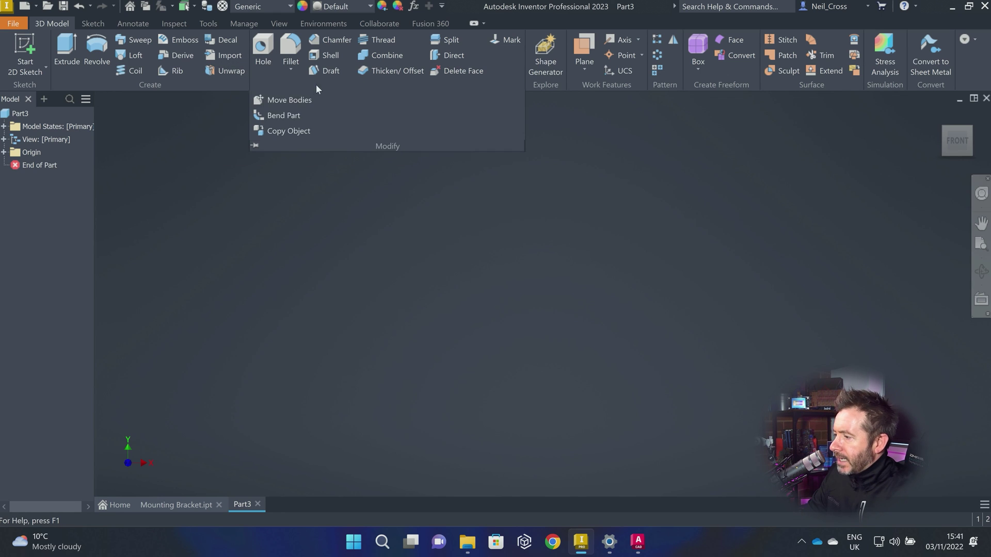